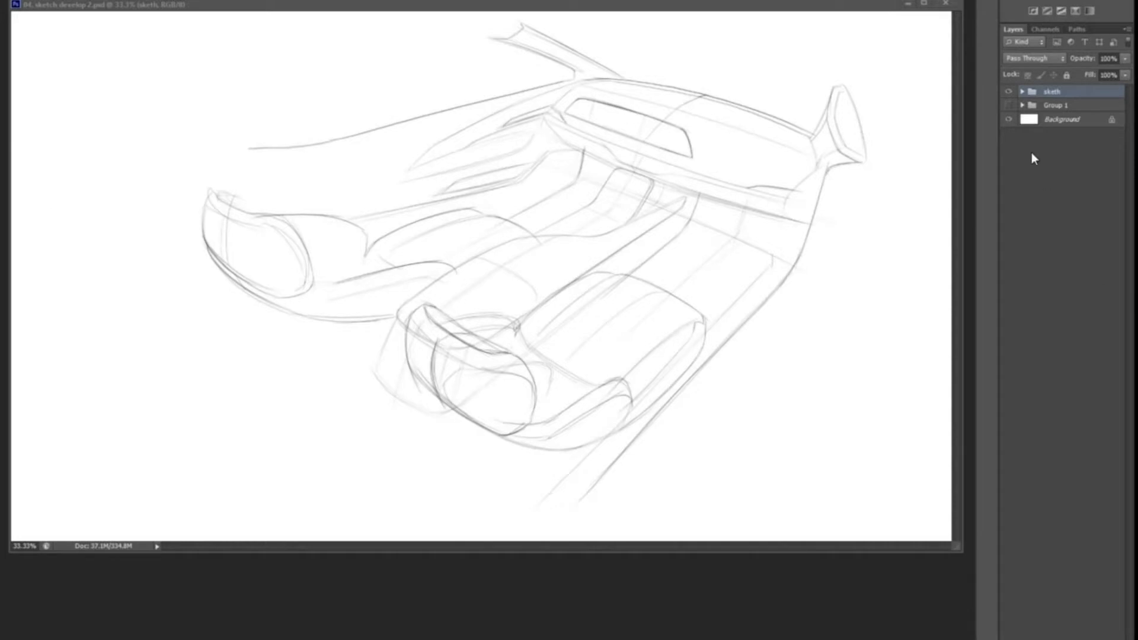
# - Add a new layer directly above the Background and fill it with the foreground color
pyautogui.click(1076, 120)
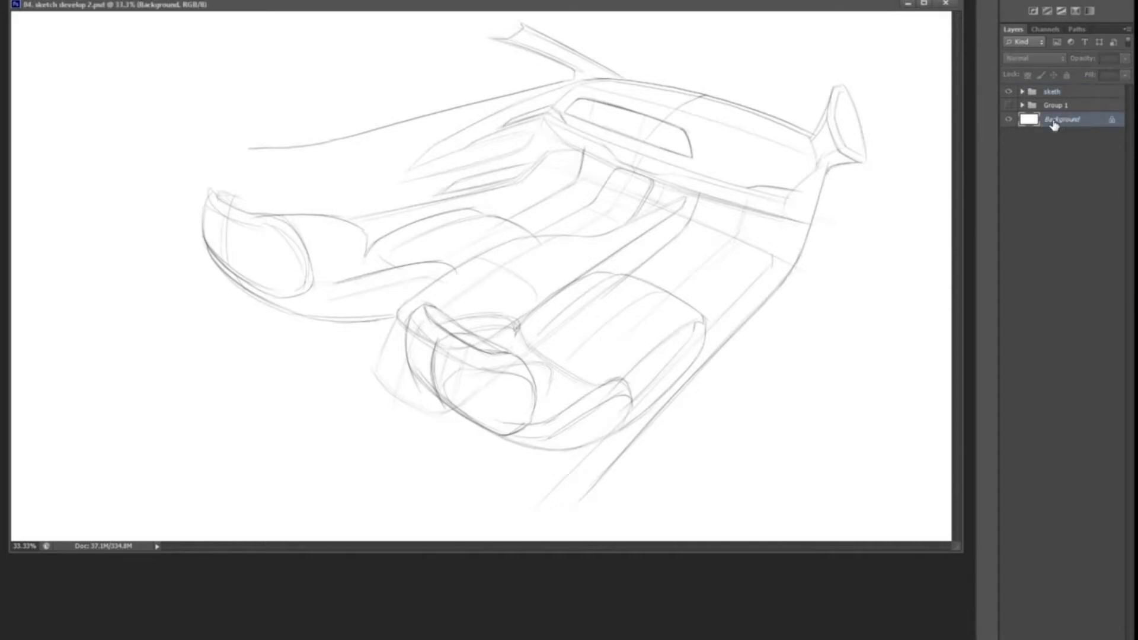
pyautogui.hotkey('ctrl', 'shift', 'n')
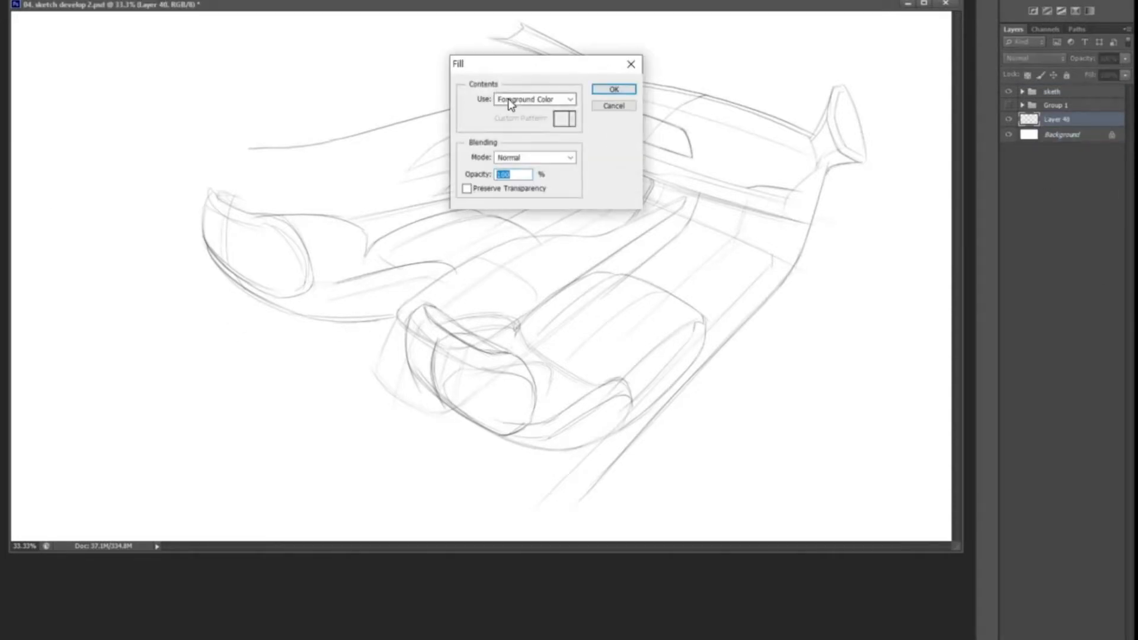
pyautogui.press('Return')
pyautogui.hotkey('alt', 'BackSpace')
# - Darken the backdrop layer slightly with Hue/Saturation and shift its midtones toward blue by +28 with Color Balance
pyautogui.hotkey('ctrl', 'u')
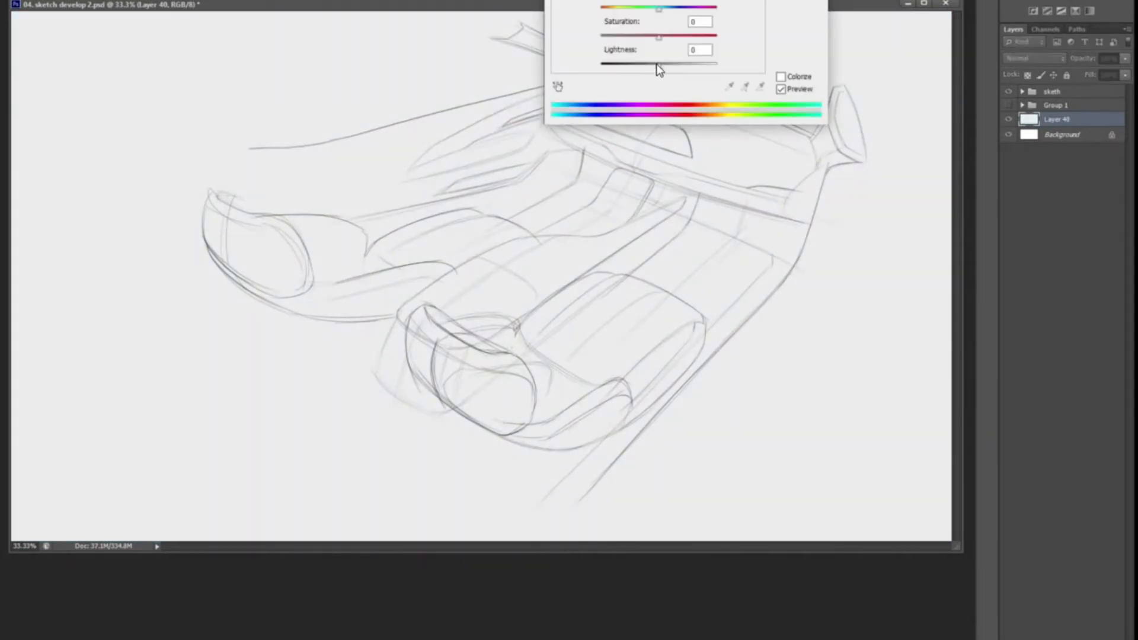
pyautogui.moveTo(658, 66); pyautogui.dragTo(652, 66)
pyautogui.press('Return')
pyautogui.hotkey('ctrl', 'b')
pyautogui.moveTo(528, 149); pyautogui.dragTo(537, 148)
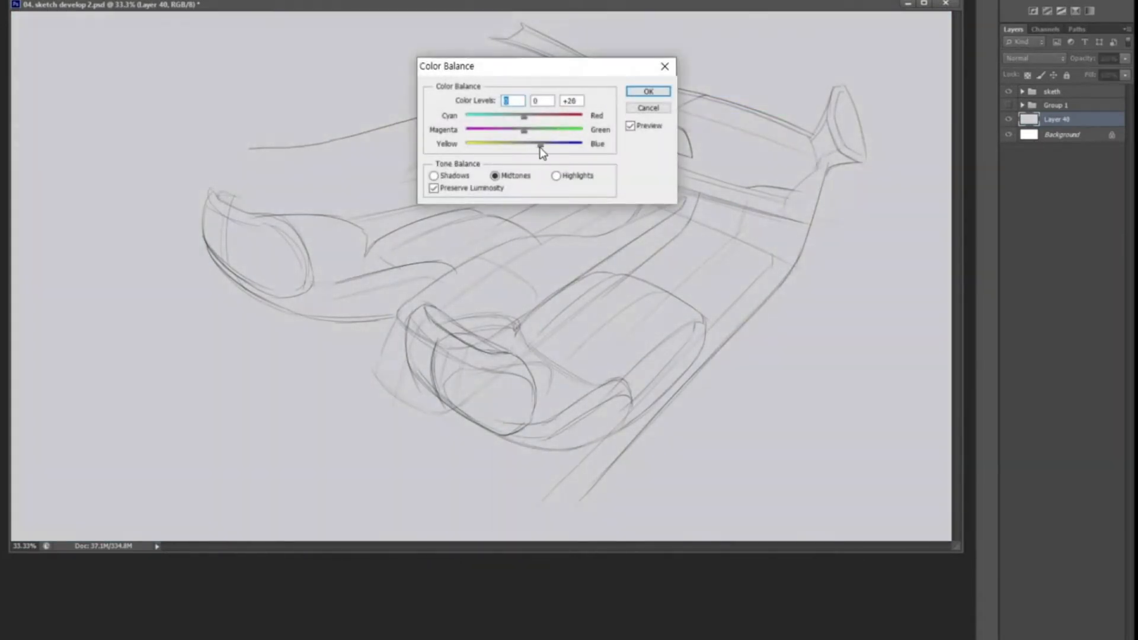
pyautogui.press('Return')
# - Create a layer group named "tone" above Group 1 and add an empty layer inside it
pyautogui.click(1080, 106)
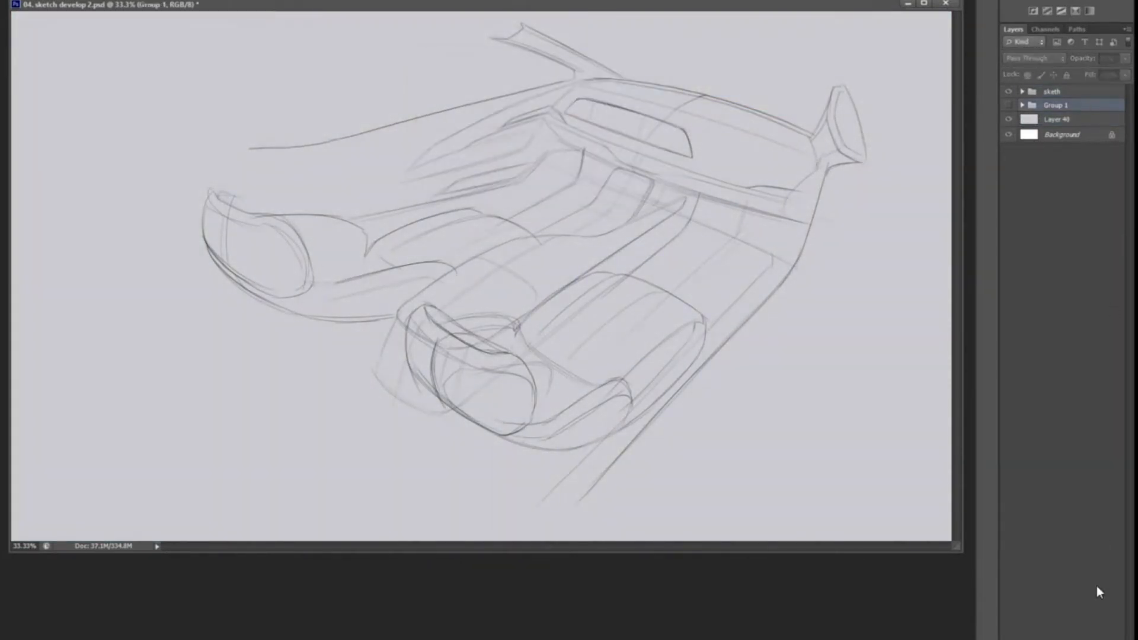
pyautogui.click(1095, 593)
pyautogui.doubleClick(1054, 105)
pyautogui.write('tone')
pyautogui.press('Return')
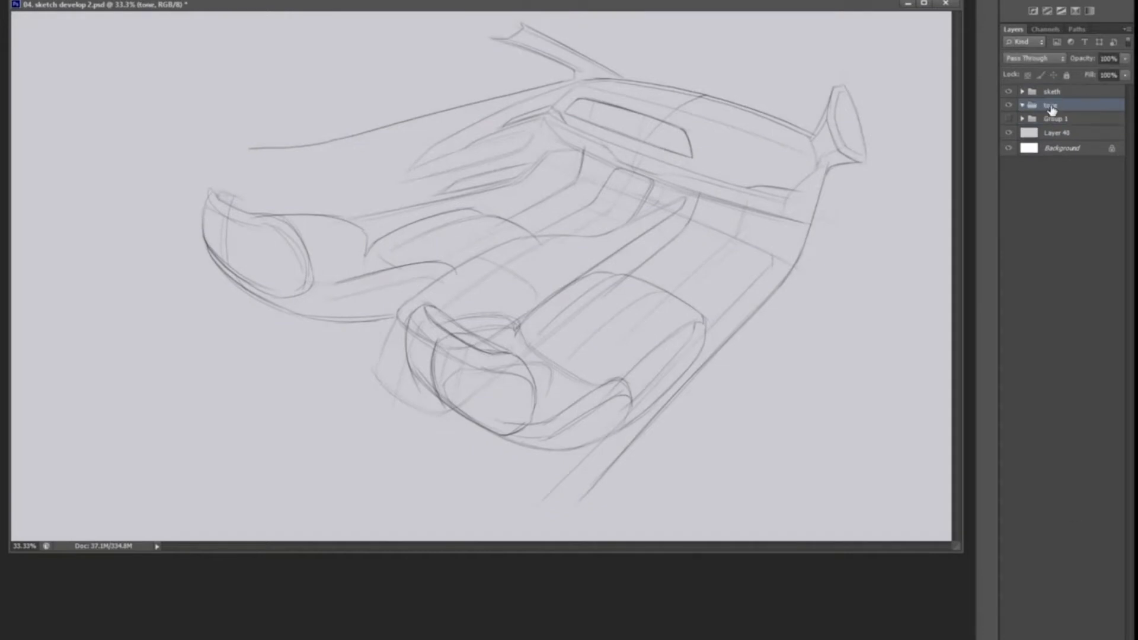
pyautogui.hotkey('ctrl', 'shift', 'alt', 'n')
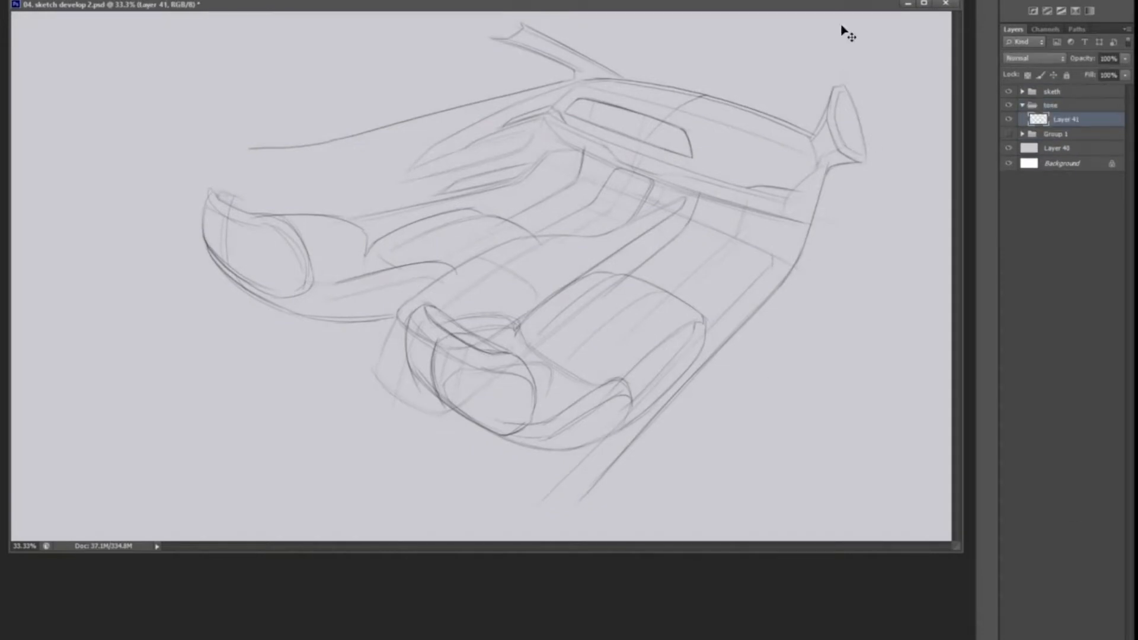
# - Set the foreground color to a muted, medium-dark slate blue with a hue of about 208°
pyautogui.click(1, 221)
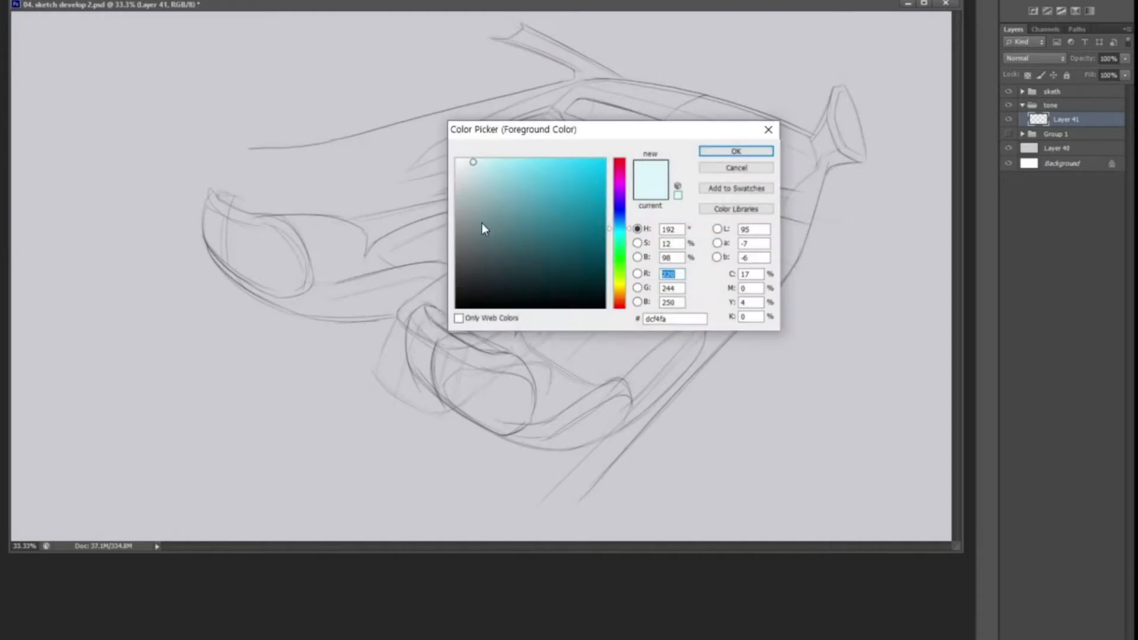
pyautogui.click(466, 238)
pyautogui.moveTo(621, 228); pyautogui.dragTo(622, 222)
pyautogui.click(474, 236)
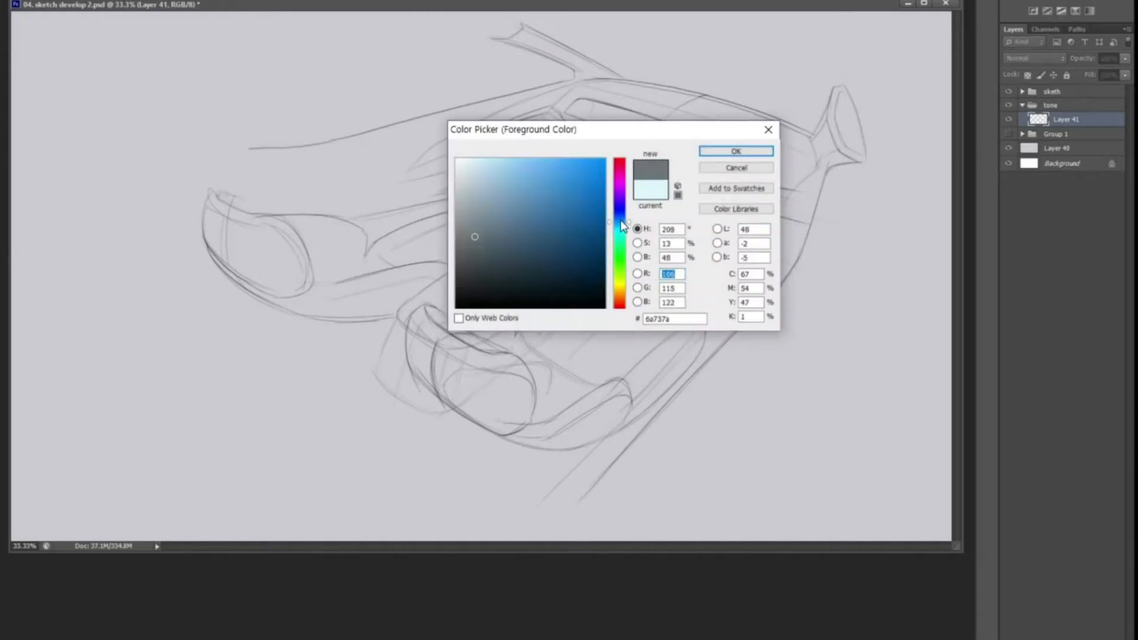
pyautogui.click(487, 235)
pyautogui.click(754, 151)
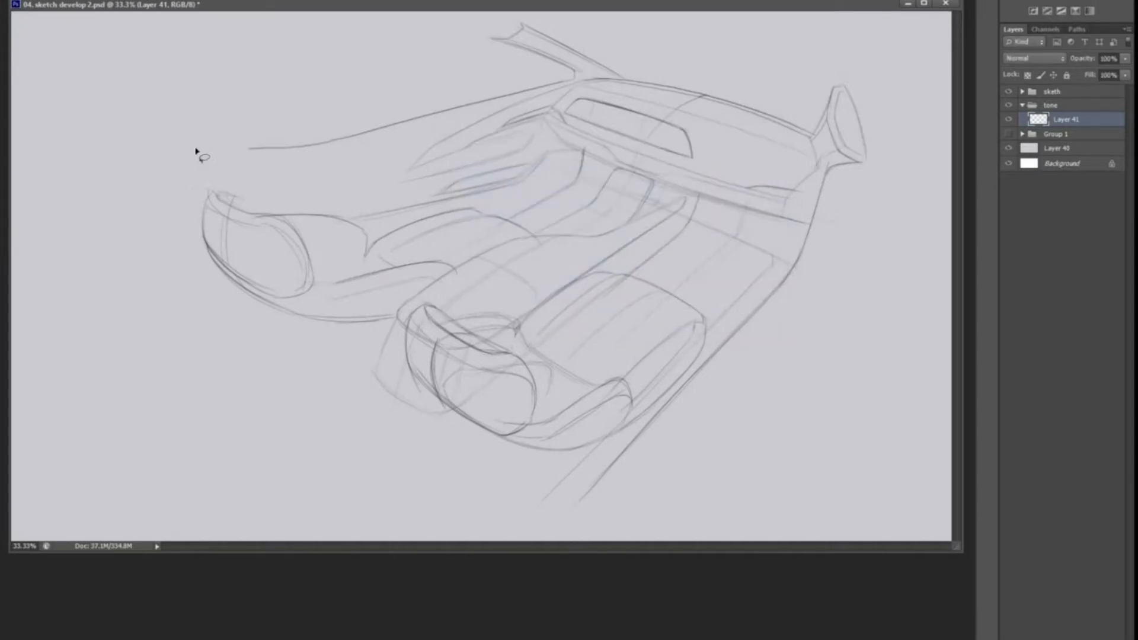
# - Lasso the whole car interior outline, including the pillar and mirror, fill it with the slate blue, and deselect
pyautogui.moveTo(178, 152)
pyautogui.mouseDown()
pyautogui.moveTo(300, 147)
pyautogui.moveTo(574, 71)
pyautogui.moveTo(520, 25)
pyautogui.moveTo(634, 86)
pyautogui.moveTo(806, 133)
pyautogui.moveTo(862, 125)
pyautogui.moveTo(805, 241)
pyautogui.moveTo(623, 447)
pyautogui.moveTo(170, 335)
pyautogui.moveTo(177, 152)
pyautogui.mouseUp()
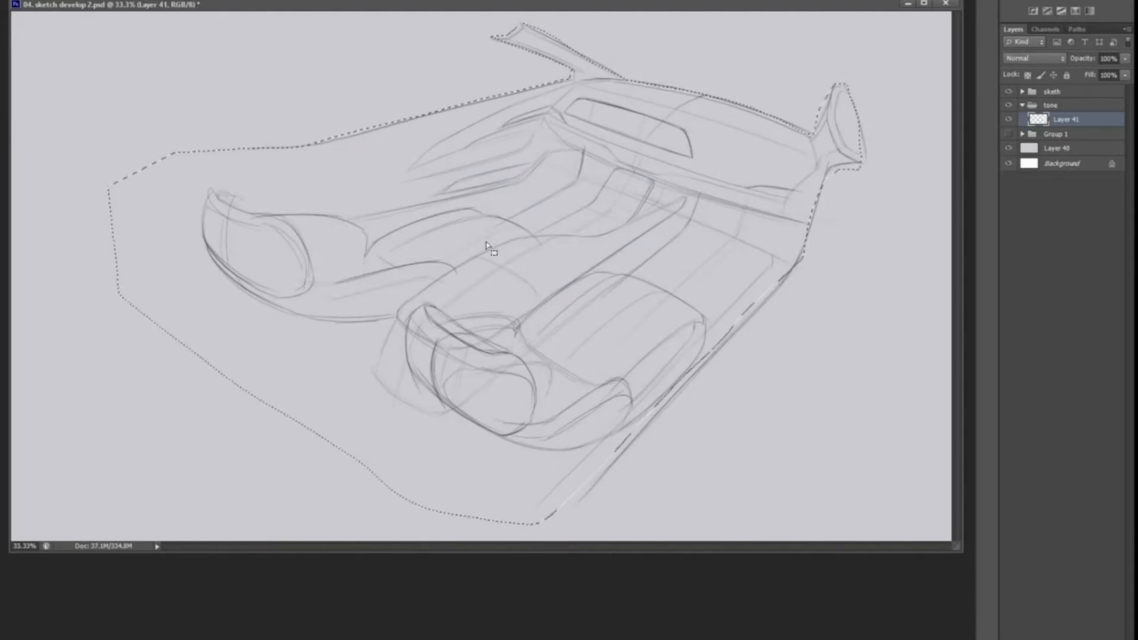
pyautogui.hotkey('shift', 'F5')
pyautogui.press('Return')
pyautogui.hotkey('ctrl', 'd')
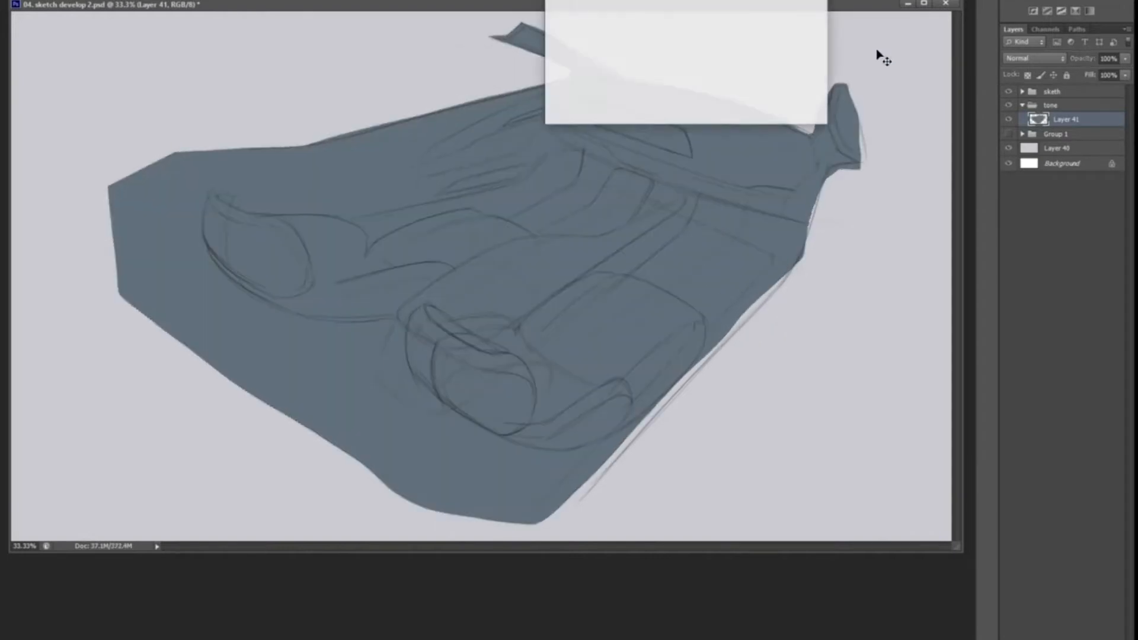
# - Shift the interior fill's hue slightly toward a more purplish blue with Hue/Saturation
pyautogui.hotkey('ctrl', 'u')
pyautogui.moveTo(654, 13)
pyautogui.mouseDown()
pyautogui.moveTo(669, 11)
pyautogui.moveTo(658, 8)
pyautogui.mouseUp()
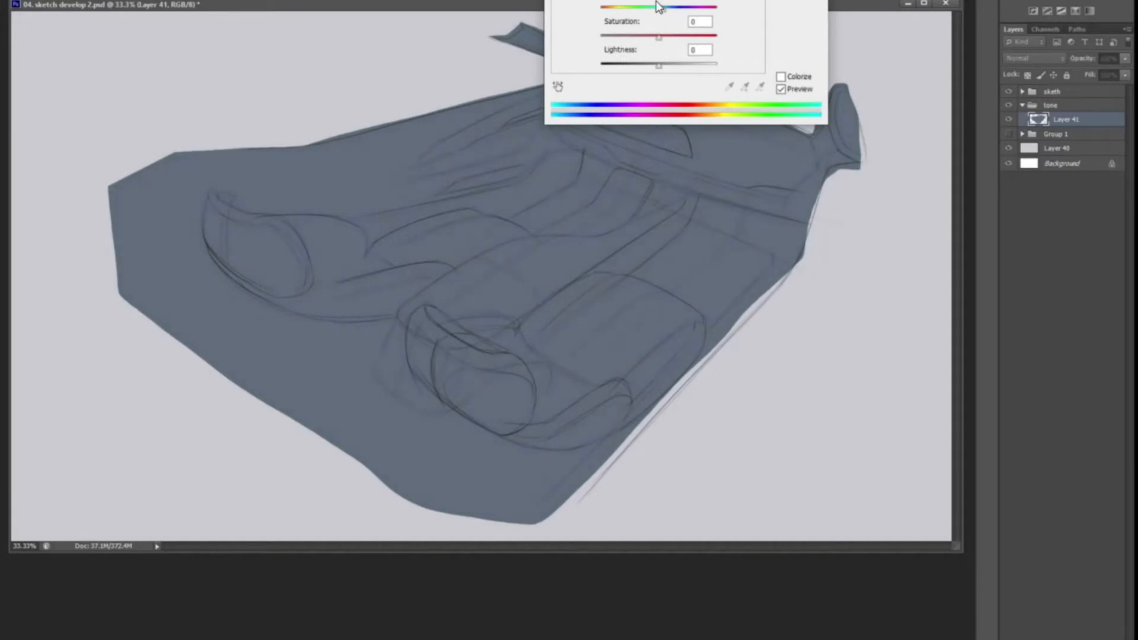
pyautogui.press('Return')
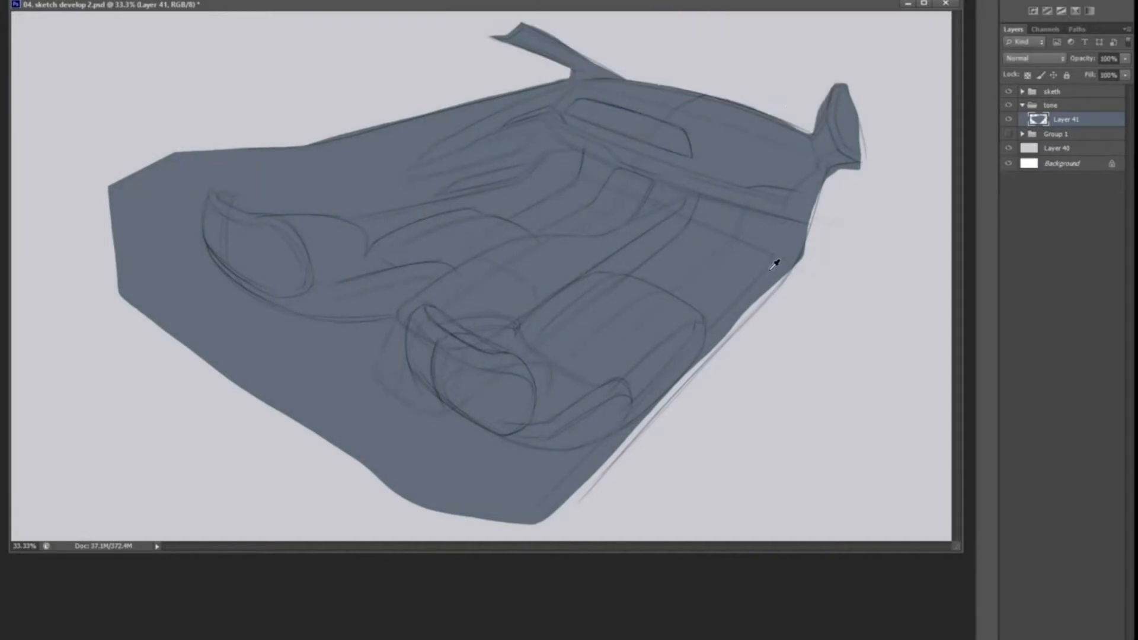
# - Lasso the strip between the fill and the sketched outer edge below the mirror, fill it, and deselect
pyautogui.moveTo(661, 402)
pyautogui.mouseDown()
pyautogui.moveTo(546, 524)
pyautogui.moveTo(601, 483)
pyautogui.moveTo(799, 267)
pyautogui.moveTo(829, 170)
pyautogui.moveTo(817, 143)
pyautogui.moveTo(764, 117)
pyautogui.mouseUp()
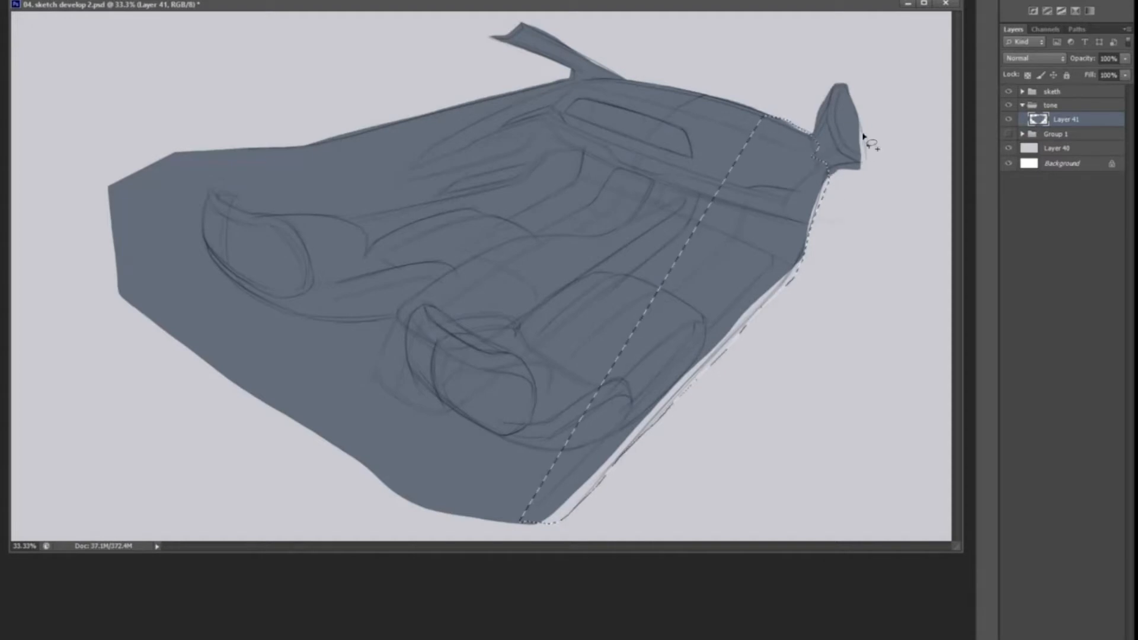
pyautogui.hotkey('shift', 'F5')
pyautogui.press('Return')
pyautogui.hotkey('ctrl', 'd')
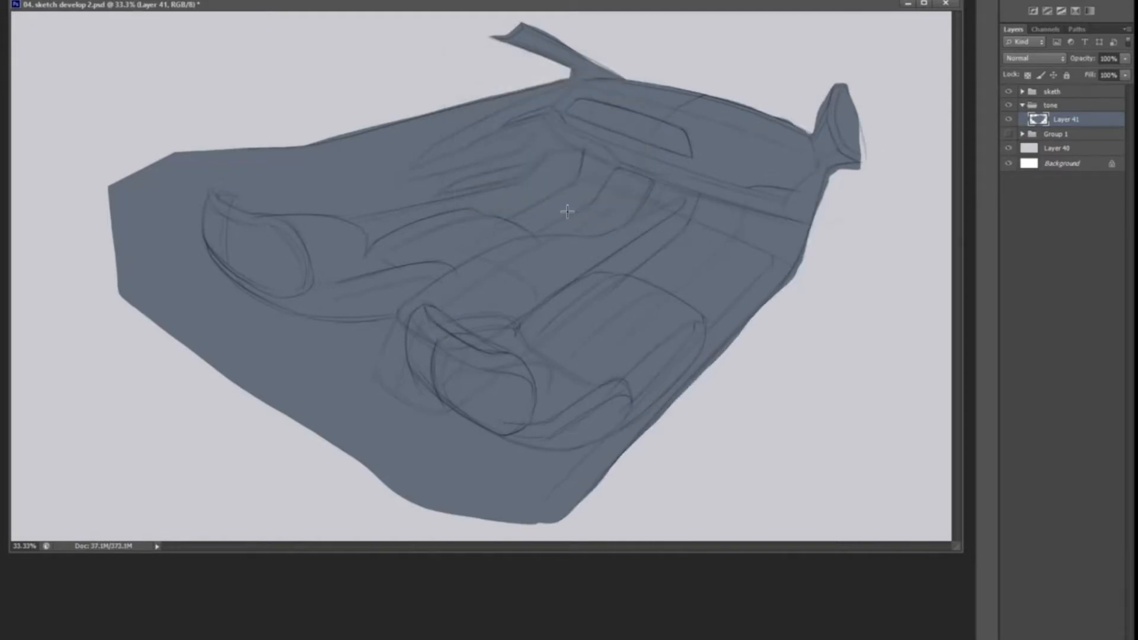
# - Clean up the fill's edge along the far door line and round its inner corner at the pillar
pyautogui.hotkey('ctrl', '+')
pyautogui.moveTo(299, 151); pyautogui.dragTo(244, 109)
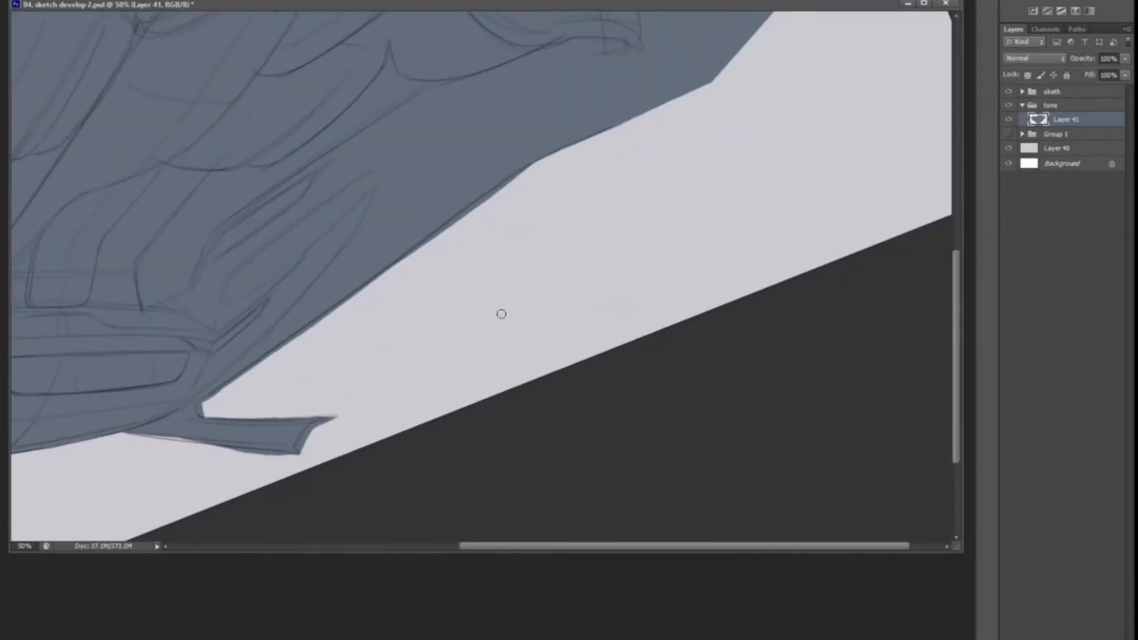
pyautogui.moveTo(335, 317)
pyautogui.mouseDown()
pyautogui.moveTo(315, 326)
pyautogui.moveTo(539, 167)
pyautogui.mouseUp()
pyautogui.moveTo(385, 259)
pyautogui.mouseDown()
pyautogui.moveTo(590, 152)
pyautogui.moveTo(608, 206)
pyautogui.mouseUp()
pyautogui.moveTo(420, 359); pyautogui.dragTo(554, 261)
# - Tidy the fill along the pillar's upper edge and choose a hard round brush tip for the edge cleanup
pyautogui.press('r')
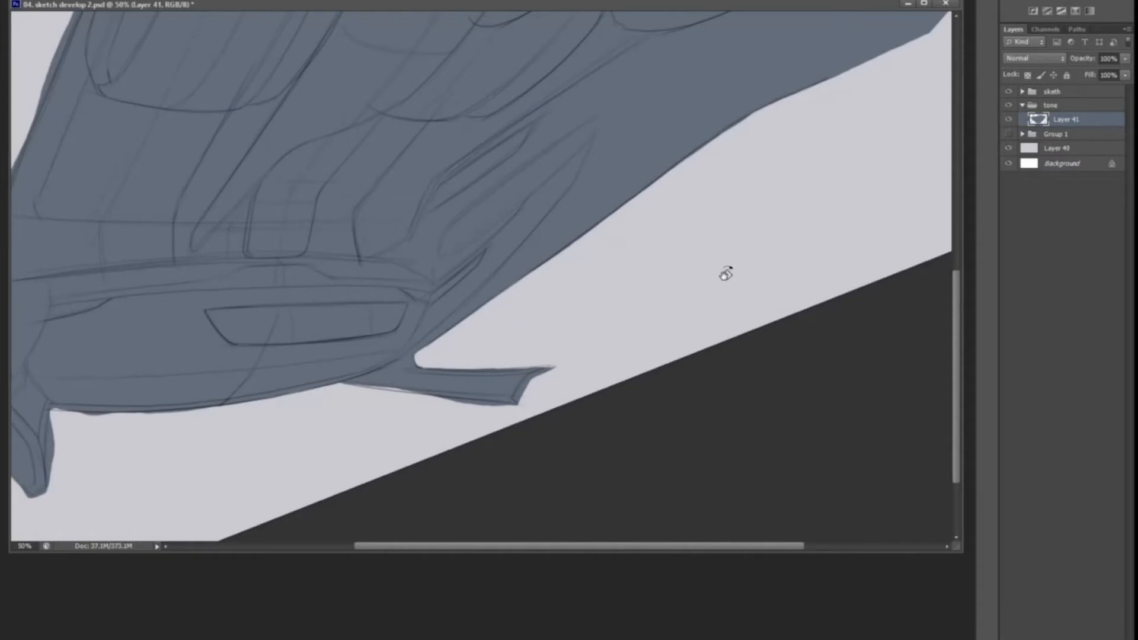
pyautogui.moveTo(726, 274); pyautogui.dragTo(257, 365)
pyautogui.press('f')
pyautogui.moveTo(503, 332); pyautogui.dragTo(441, 294)
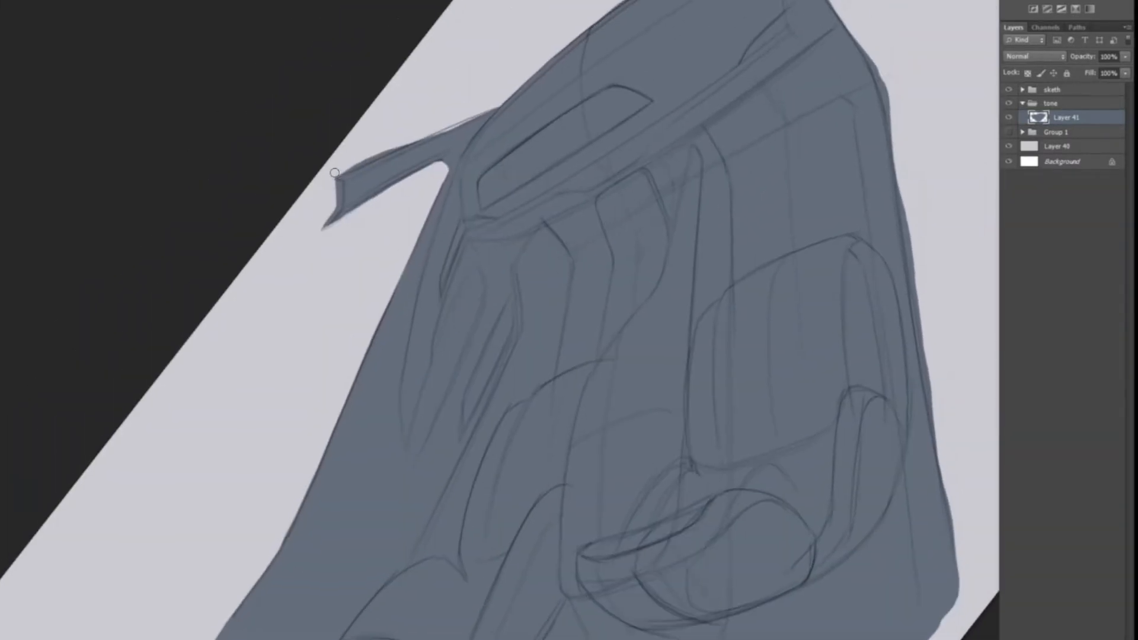
pyautogui.moveTo(335, 172); pyautogui.dragTo(423, 132)
pyautogui.rightClick(469, 128)
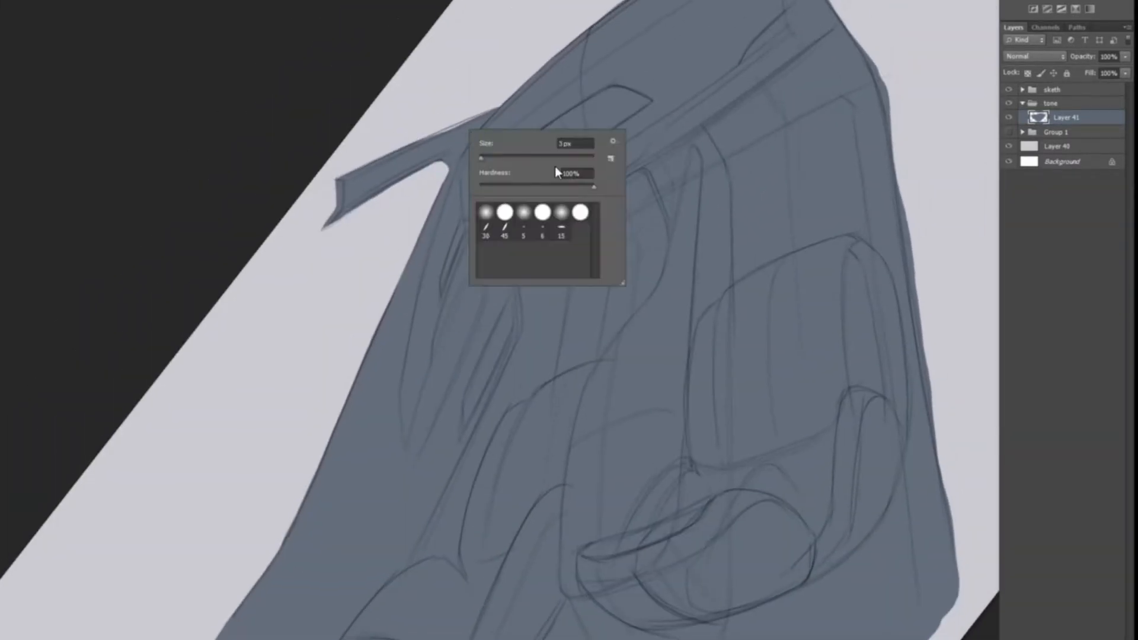
pyautogui.doubleClick(578, 211)
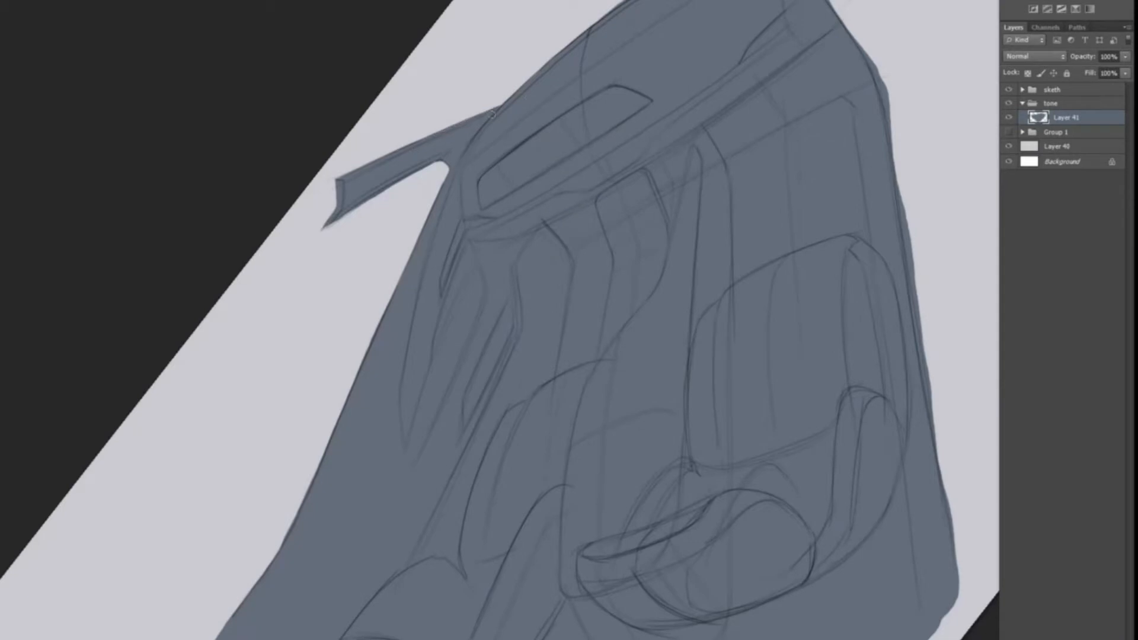
# - Refine the fill's edge along the dashboard's front curve between the pillar and the mirror
pyautogui.press('r')
pyautogui.moveTo(585, 101)
pyautogui.mouseDown()
pyautogui.moveTo(637, 152)
pyautogui.moveTo(441, 310)
pyautogui.mouseUp()
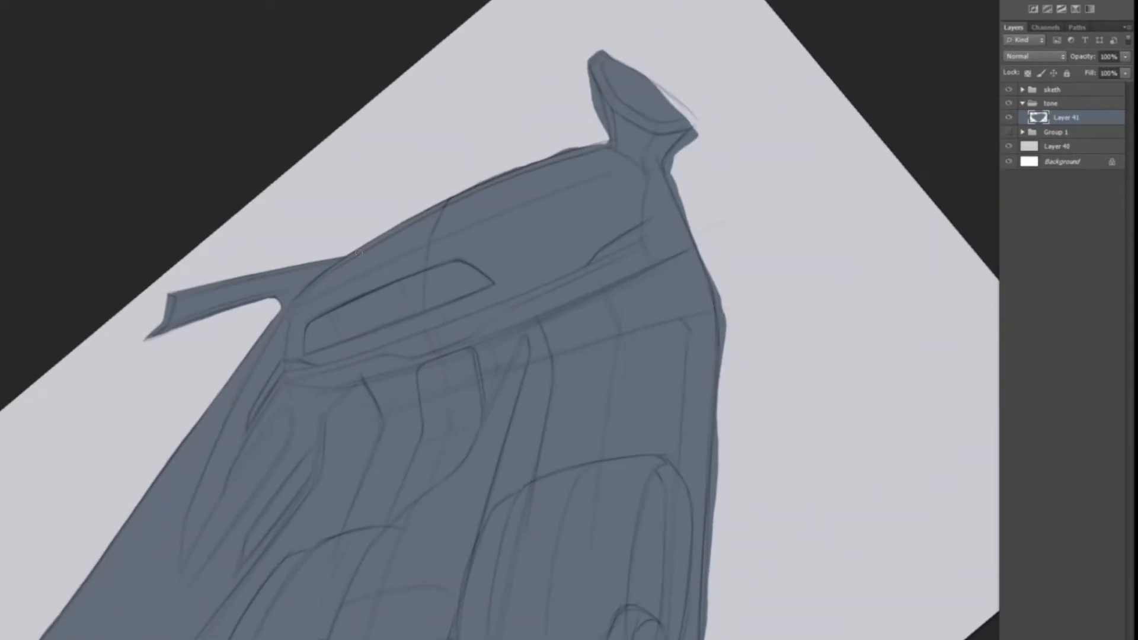
pyautogui.moveTo(377, 226); pyautogui.dragTo(520, 165)
pyautogui.moveTo(431, 201); pyautogui.dragTo(582, 142)
# - Correct the fill around the side mirror so it follows the mirror's sketched outer and inner edges
pyautogui.press('r')
pyautogui.moveTo(458, 281); pyautogui.dragTo(590, 355)
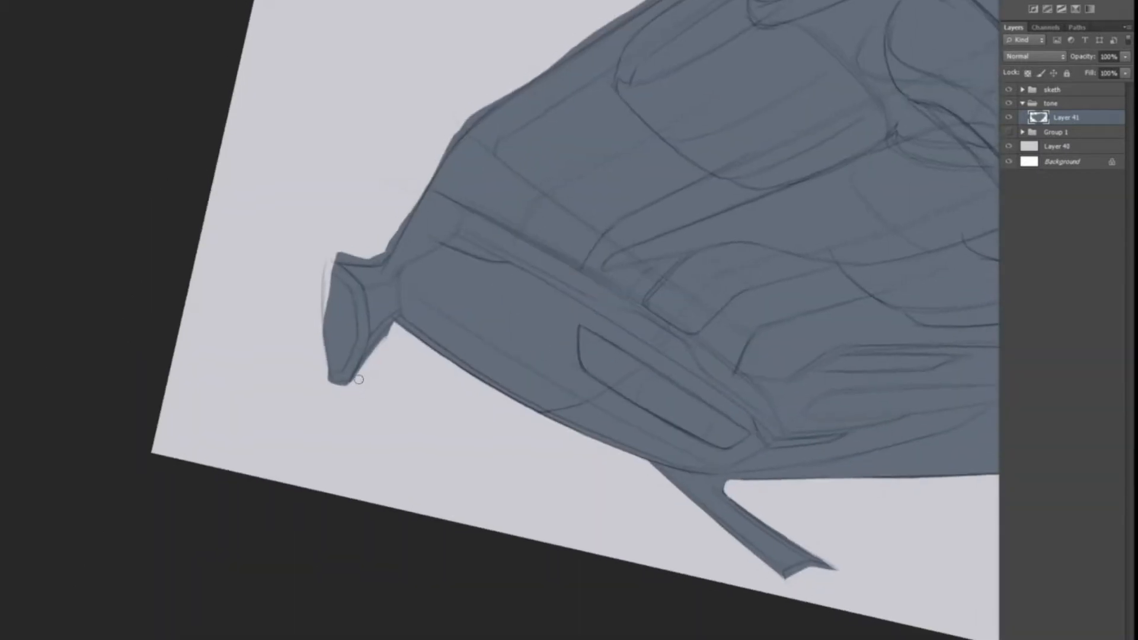
pyautogui.moveTo(394, 328); pyautogui.dragTo(359, 383)
pyautogui.moveTo(327, 320)
pyautogui.mouseDown()
pyautogui.moveTo(327, 277)
pyautogui.moveTo(324, 335)
pyautogui.mouseUp()
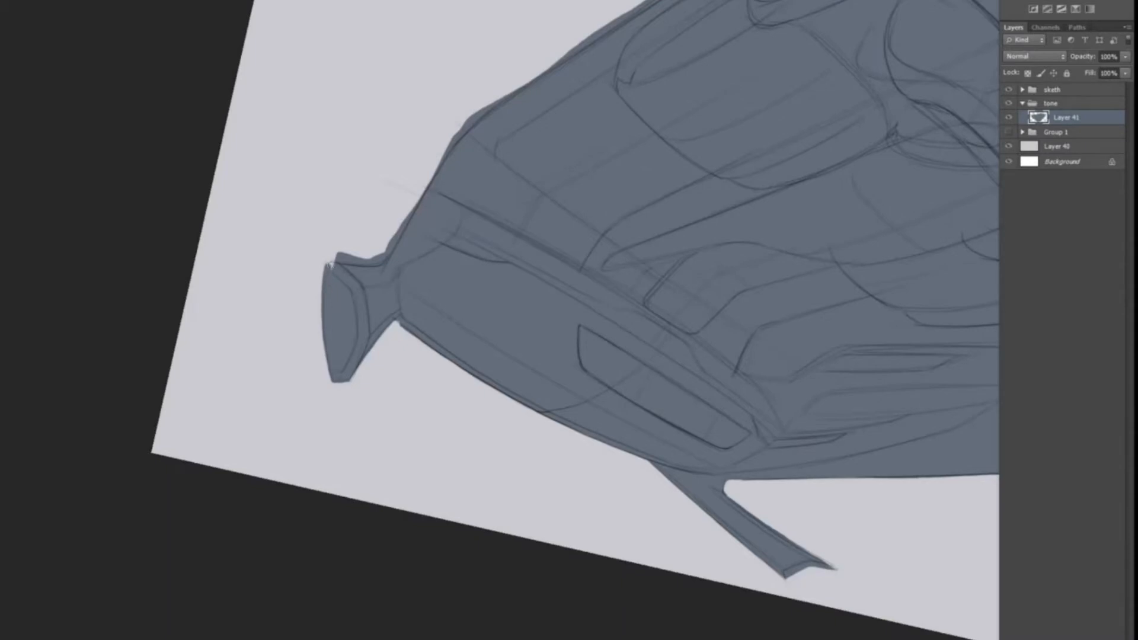
# - Trim the excess fill beneath the side mirror where its stalk meets the body
pyautogui.press('r')
pyautogui.moveTo(400, 237); pyautogui.dragTo(669, 368)
pyautogui.moveTo(607, 310); pyautogui.dragTo(409, 227)
pyautogui.press('r')
pyautogui.moveTo(366, 414); pyautogui.dragTo(533, 406)
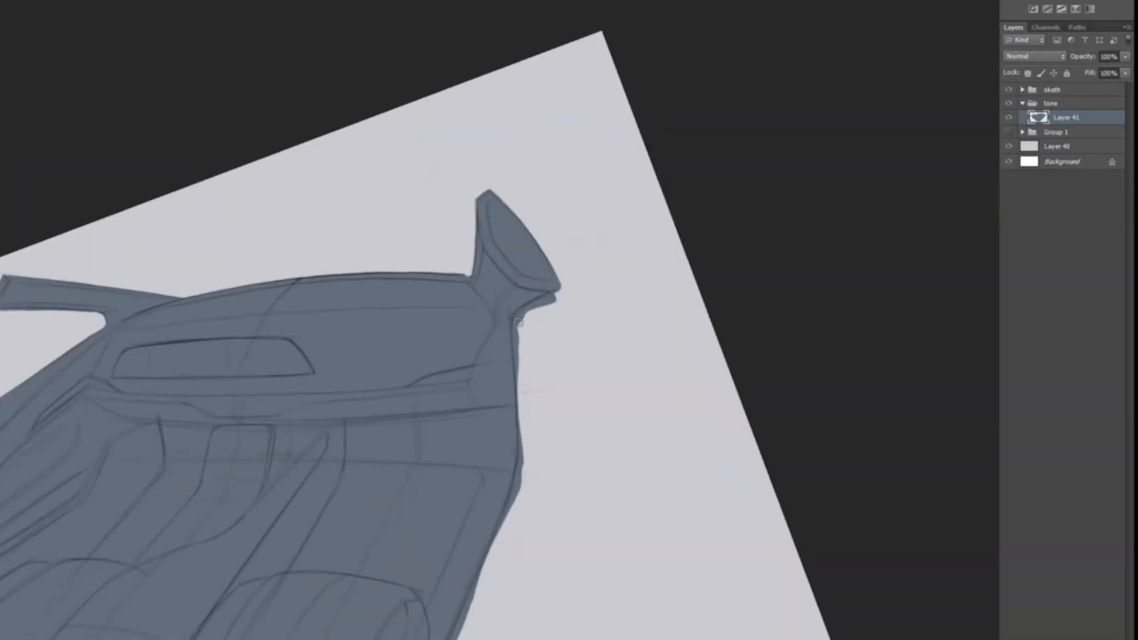
pyautogui.moveTo(518, 321); pyautogui.dragTo(567, 292)
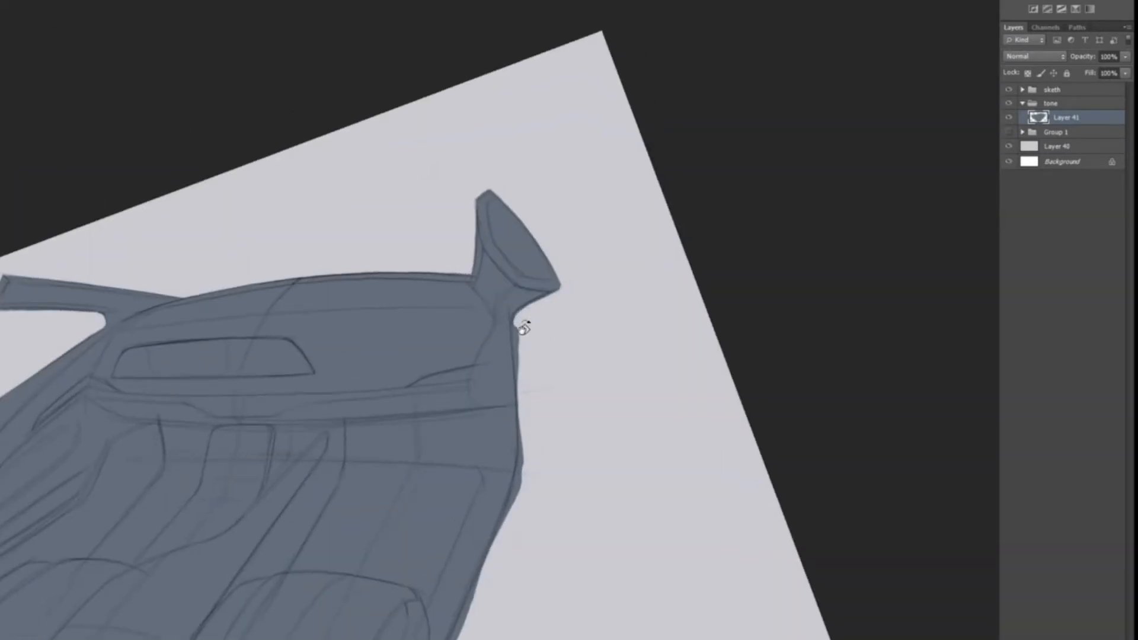
# - Smooth the fill's edge along the near door line from the mirror down to the rear corner
pyautogui.moveTo(517, 326); pyautogui.dragTo(522, 404)
pyautogui.press('r')
pyautogui.moveTo(511, 552)
pyautogui.mouseDown()
pyautogui.moveTo(458, 538)
pyautogui.moveTo(415, 353)
pyautogui.mouseUp()
pyautogui.moveTo(416, 352); pyautogui.dragTo(659, 291)
pyautogui.moveTo(241, 359); pyautogui.dragTo(643, 281)
pyautogui.press('r')
pyautogui.moveTo(290, 419); pyautogui.dragTo(340, 485)
pyautogui.moveTo(196, 487); pyautogui.dragTo(386, 407)
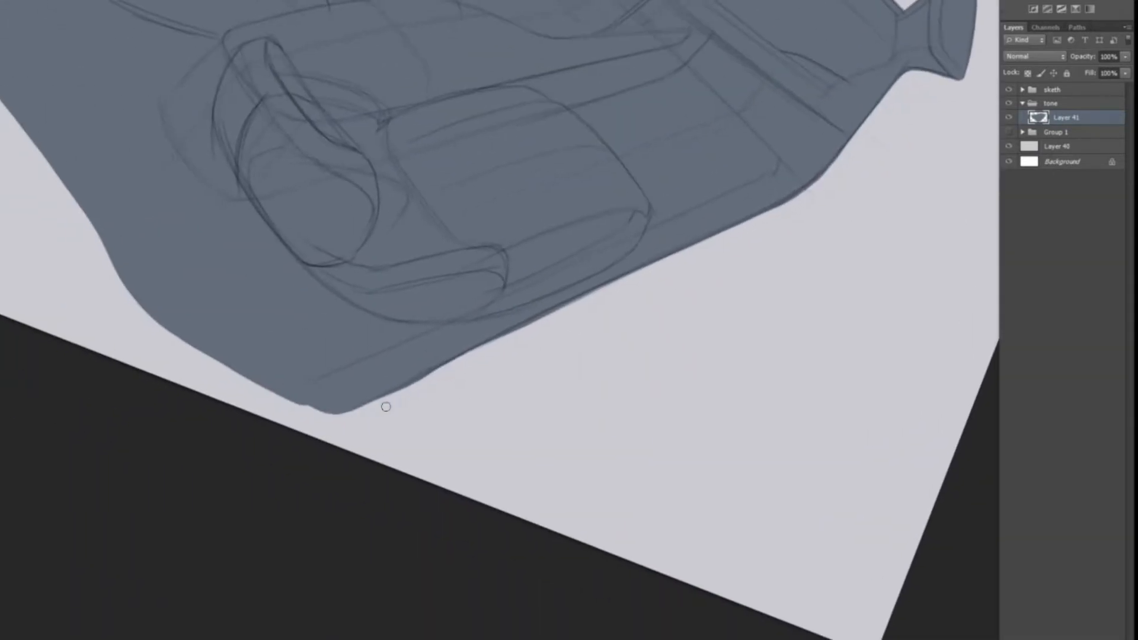
pyautogui.moveTo(438, 372); pyautogui.dragTo(373, 407)
# - Fade out the slate-blue fill around and behind the seat backs with a very large soft eraser
pyautogui.press('Escape')
pyautogui.hotkey('ctrl', '-')
pyautogui.press('f')
pyautogui.press('f')
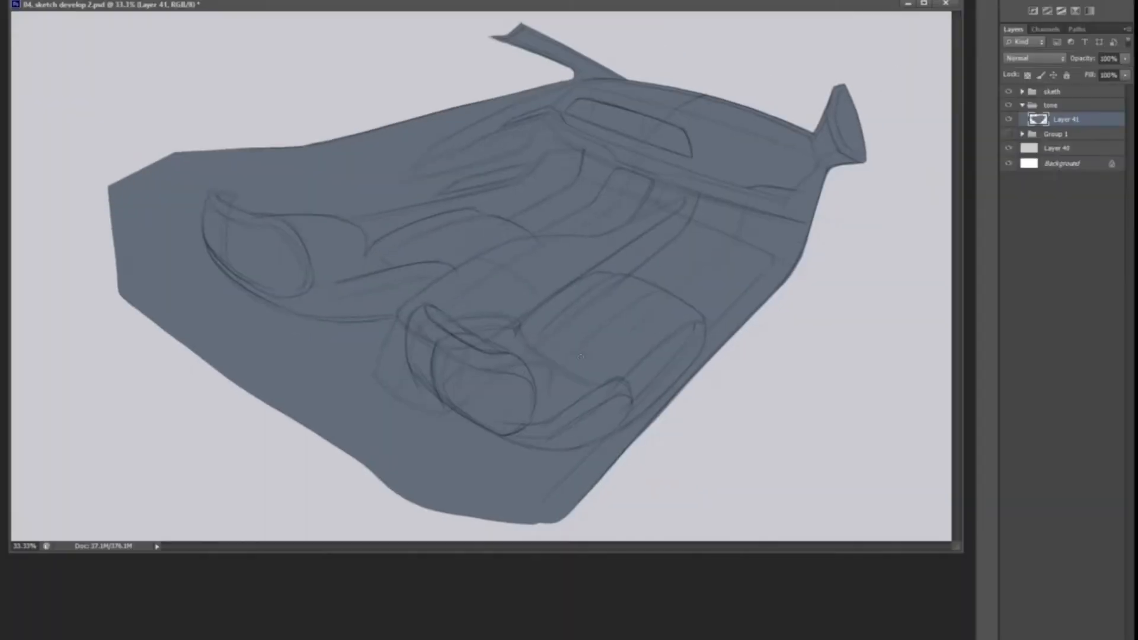
pyautogui.rightClick(299, 265)
pyautogui.press(']')
pyautogui.press(']')
pyautogui.press(']')
pyautogui.press(']')
pyautogui.press(']')
pyautogui.press(']')
pyautogui.moveTo(201, 409)
pyautogui.mouseDown()
pyautogui.moveTo(102, 185)
pyautogui.moveTo(75, 186)
pyautogui.moveTo(508, 521)
pyautogui.moveTo(749, 546)
pyautogui.moveTo(454, 553)
pyautogui.moveTo(113, 291)
pyautogui.moveTo(279, 13)
pyautogui.moveTo(457, 508)
pyautogui.moveTo(305, 419)
pyautogui.mouseUp()
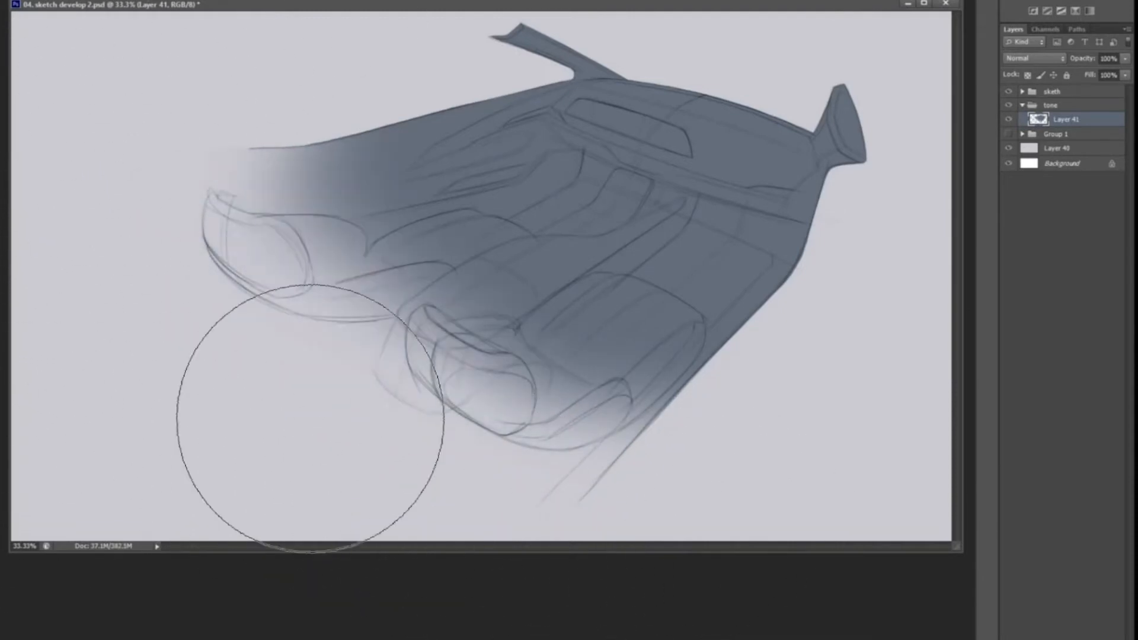
# - Add a new layer in the tone group and set the foreground color to a very light bluish gray
pyautogui.hotkey('ctrl', 'shift', 'alt', 'n')
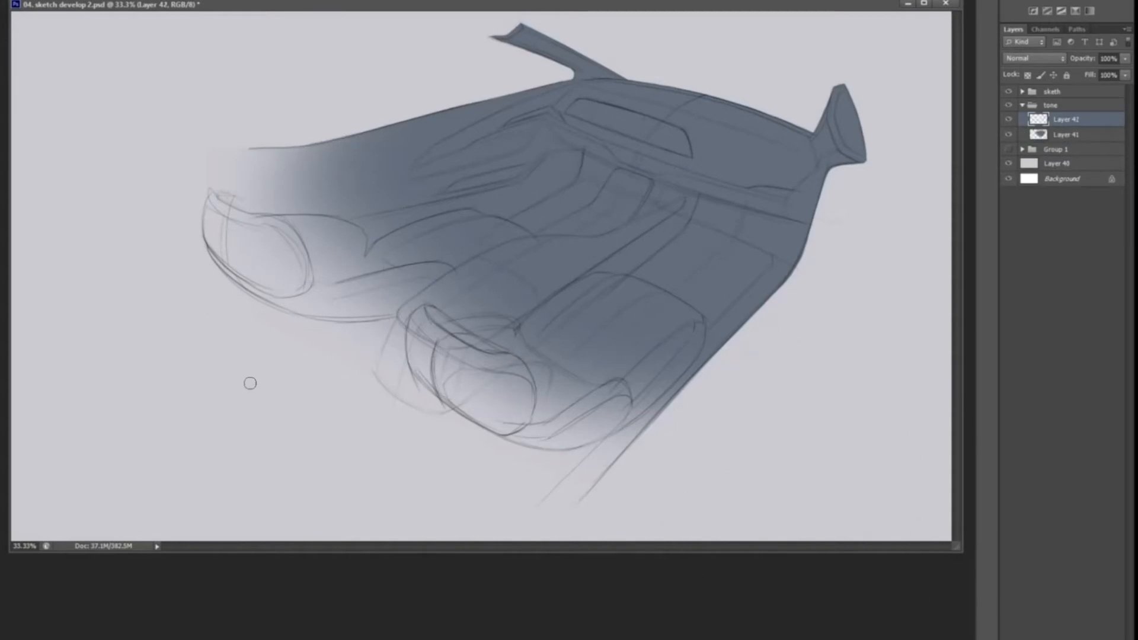
pyautogui.click(47, 217)
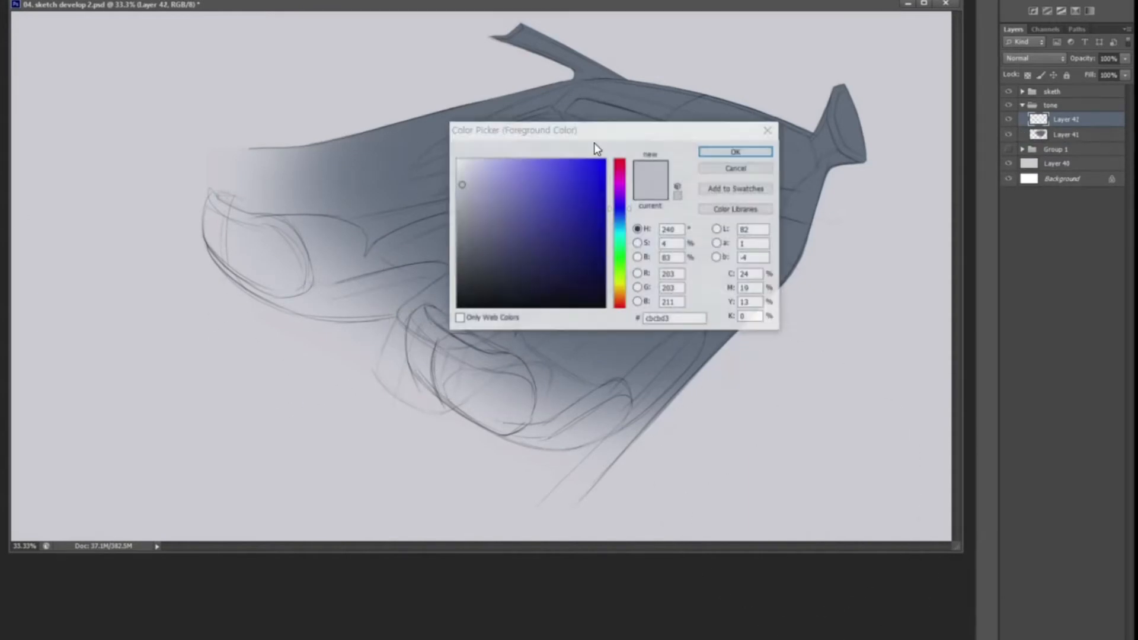
pyautogui.click(460, 176)
pyautogui.click(720, 151)
# - Lasso the seats, center console, far door trim and dashboard top as one selection and fill it with the light gray
pyautogui.press('f')
pyautogui.hotkey('ctrl', '+')
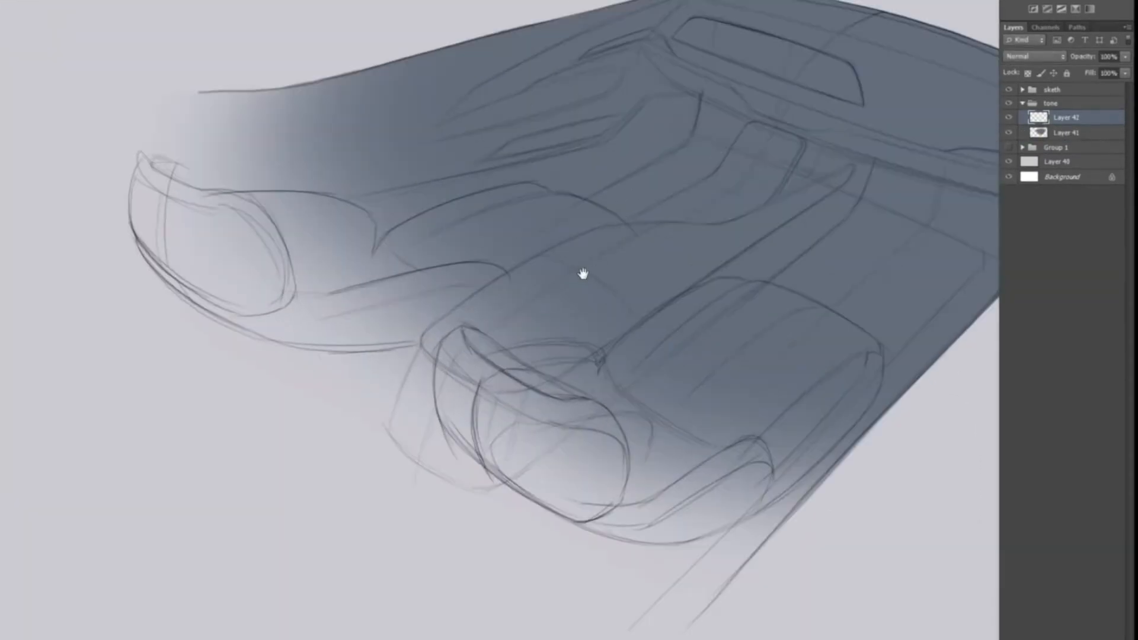
pyautogui.moveTo(153, 160); pyautogui.dragTo(215, 192)
pyautogui.moveTo(410, 221)
pyautogui.mouseDown()
pyautogui.moveTo(549, 188)
pyautogui.moveTo(636, 222)
pyautogui.moveTo(728, 217)
pyautogui.moveTo(860, 165)
pyautogui.moveTo(757, 254)
pyautogui.moveTo(764, 276)
pyautogui.moveTo(885, 347)
pyautogui.moveTo(784, 497)
pyautogui.moveTo(483, 490)
pyautogui.moveTo(427, 362)
pyautogui.moveTo(170, 310)
pyautogui.moveTo(124, 178)
pyautogui.mouseUp()
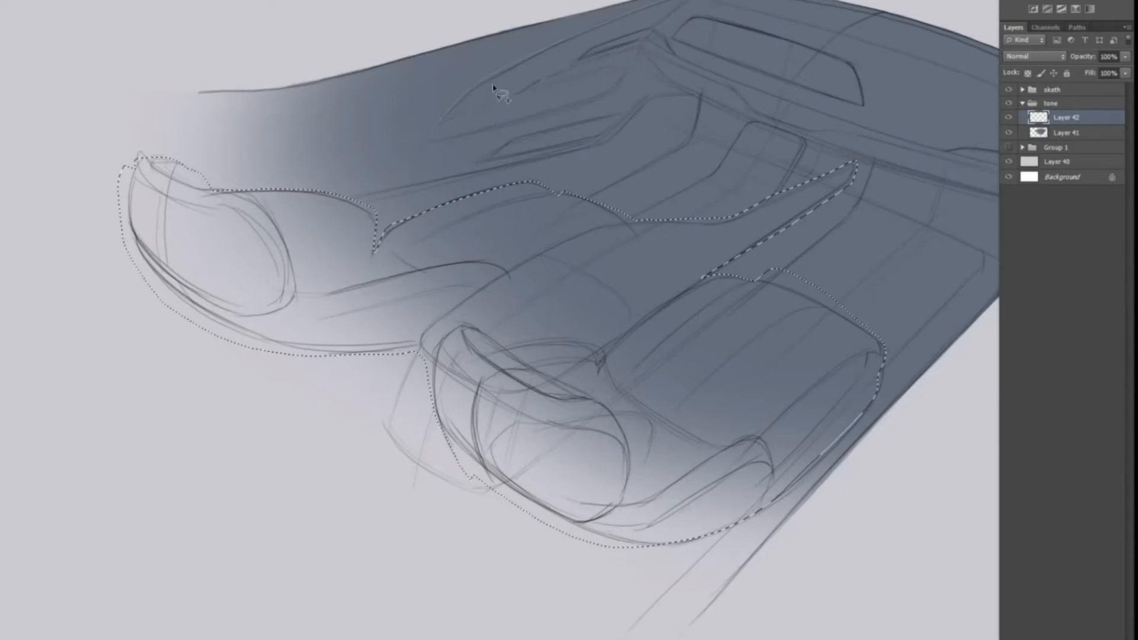
pyautogui.moveTo(503, 94); pyautogui.dragTo(382, 271)
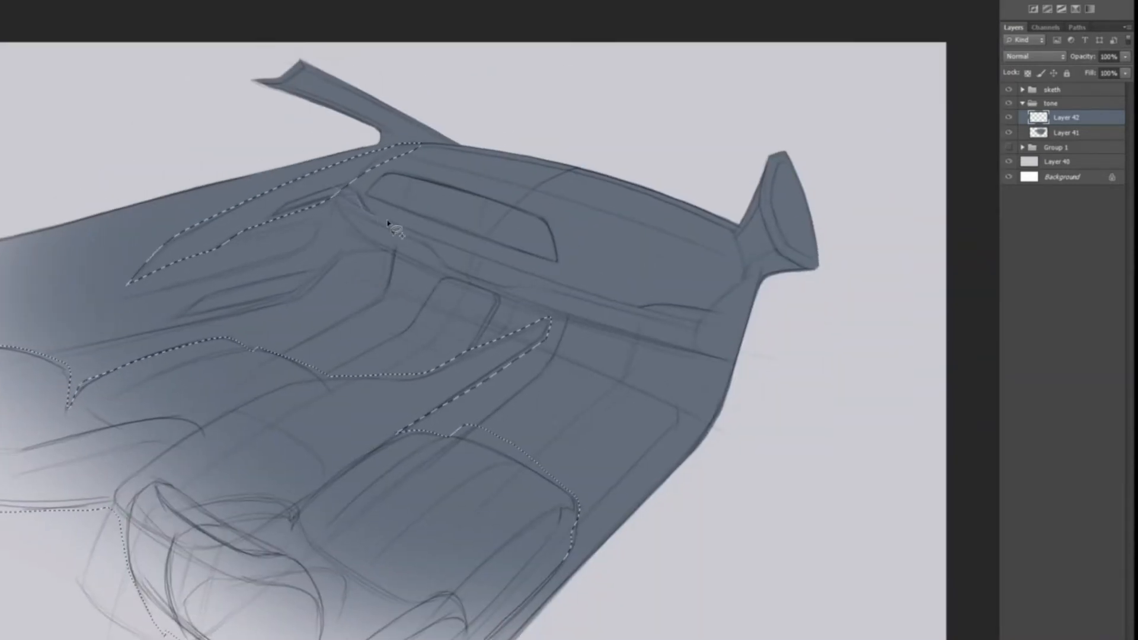
pyautogui.moveTo(477, 256)
pyautogui.mouseDown()
pyautogui.moveTo(673, 306)
pyautogui.moveTo(739, 292)
pyautogui.moveTo(732, 229)
pyautogui.moveTo(591, 172)
pyautogui.moveTo(383, 148)
pyautogui.mouseUp()
pyautogui.hotkey('shift', 'F5')
pyautogui.press('Return')
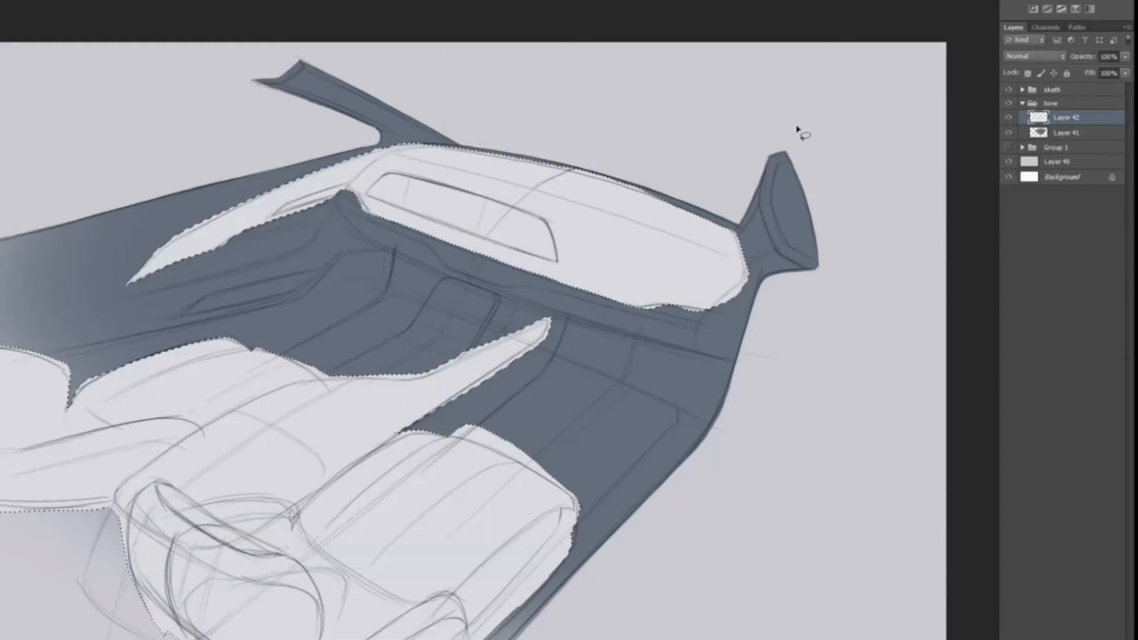
# - Deselect and clean up the light gray fill's edges along the far door trim and its pointed tip with a small brush
pyautogui.hotkey('ctrl', 'd')
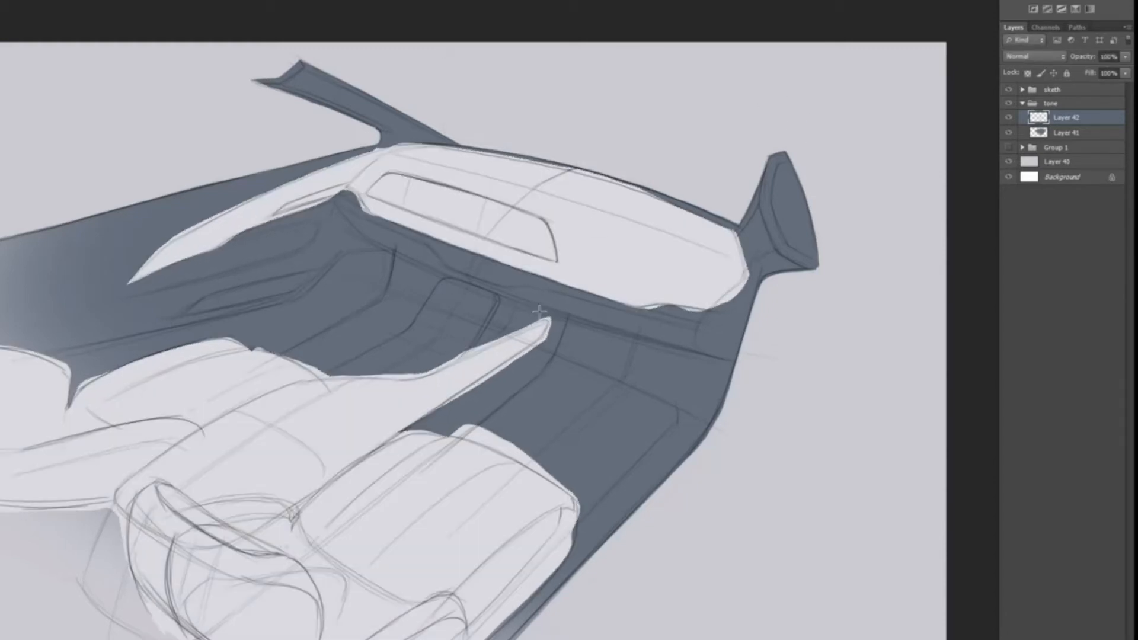
pyautogui.press('b')
pyautogui.rightClick(195, 266)
pyautogui.doubleClick(308, 350)
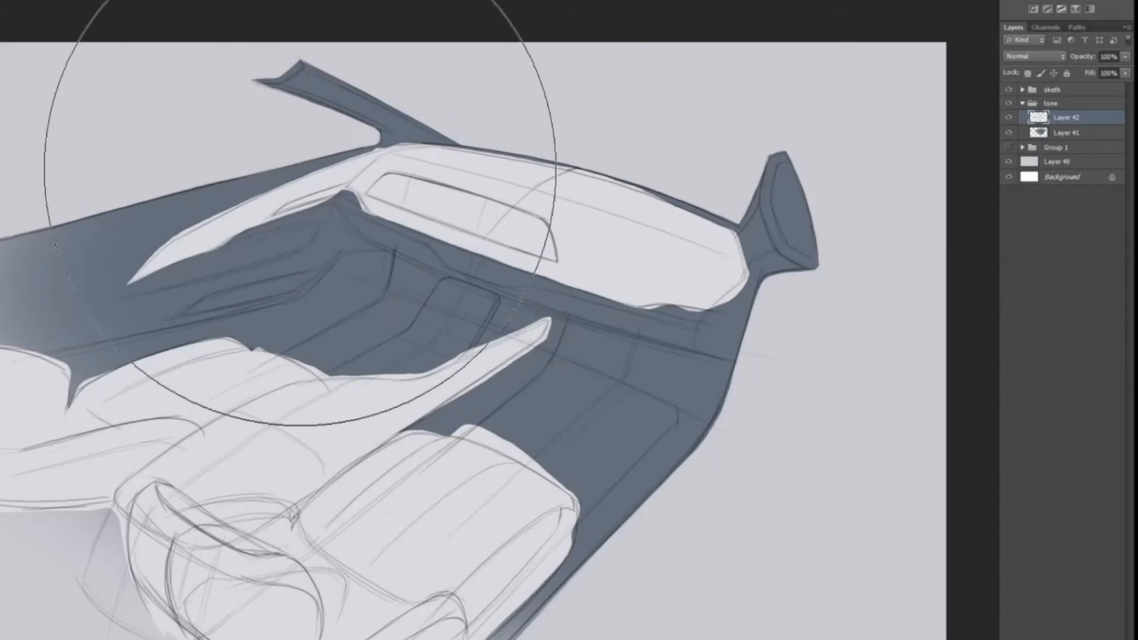
pyautogui.press('[')
pyautogui.press('[')
pyautogui.press('[')
pyautogui.press('[')
pyautogui.press('[')
pyautogui.press('[')
pyautogui.press('[')
pyautogui.press('[')
pyautogui.press('[')
pyautogui.press('[')
pyautogui.press('[')
pyautogui.press('[')
pyautogui.press('[')
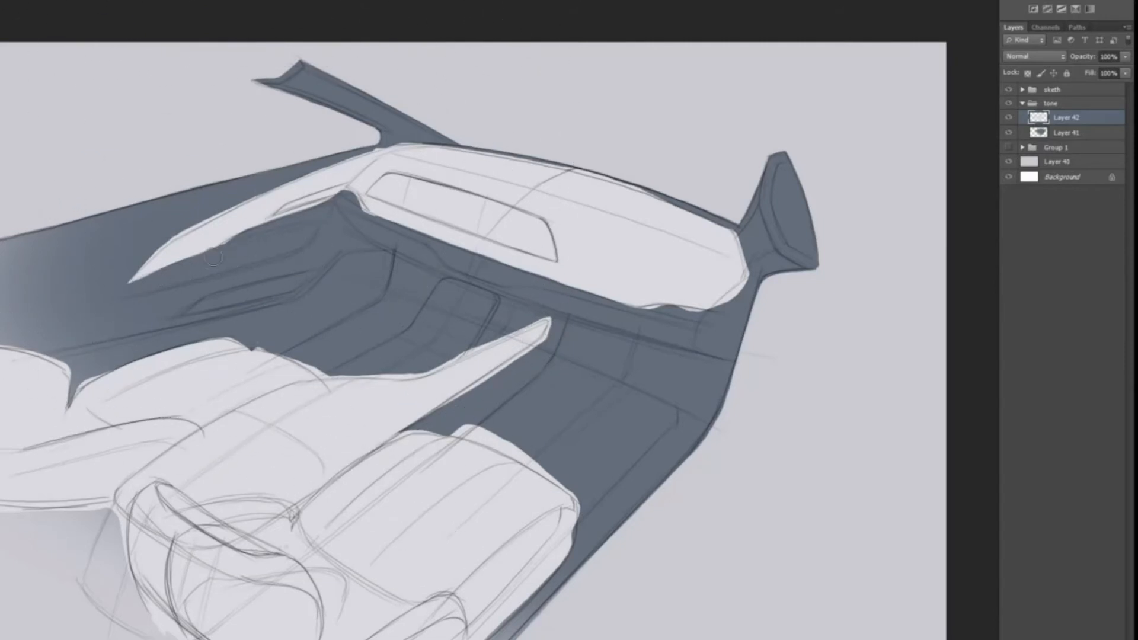
pyautogui.moveTo(166, 231); pyautogui.dragTo(105, 301)
pyautogui.moveTo(172, 239); pyautogui.dragTo(380, 148)
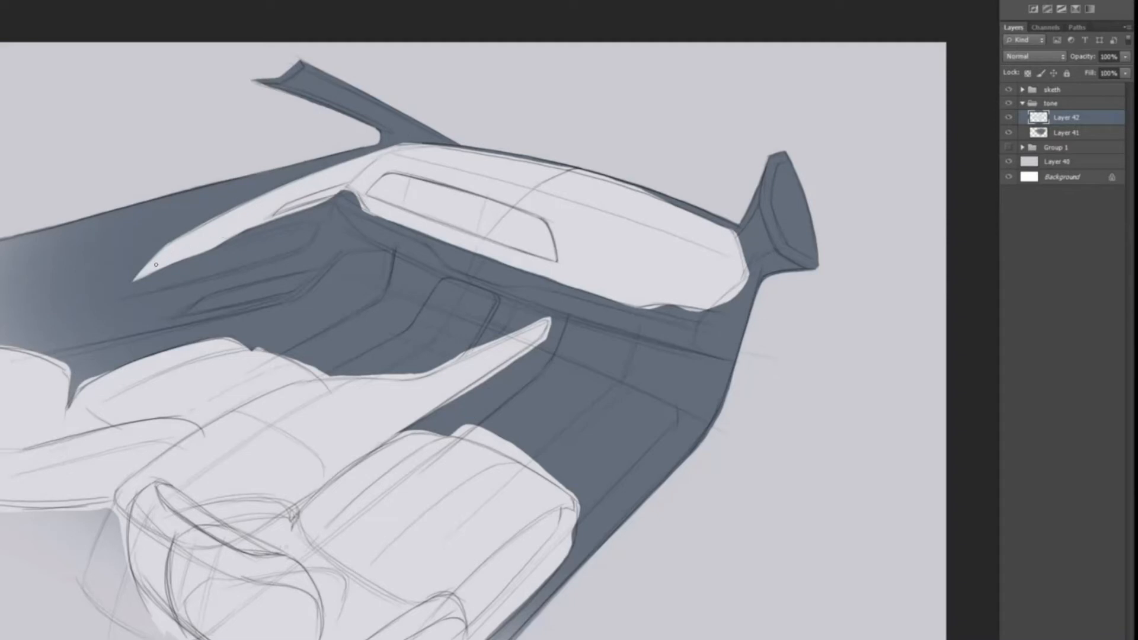
pyautogui.moveTo(139, 278); pyautogui.dragTo(195, 235)
pyautogui.moveTo(126, 292); pyautogui.dragTo(193, 263)
# - Refine the light gray dashboard fill along the windshield edge and square off its near end to match the sketch
pyautogui.press('b')
pyautogui.press('r')
pyautogui.moveTo(238, 319); pyautogui.dragTo(369, 500)
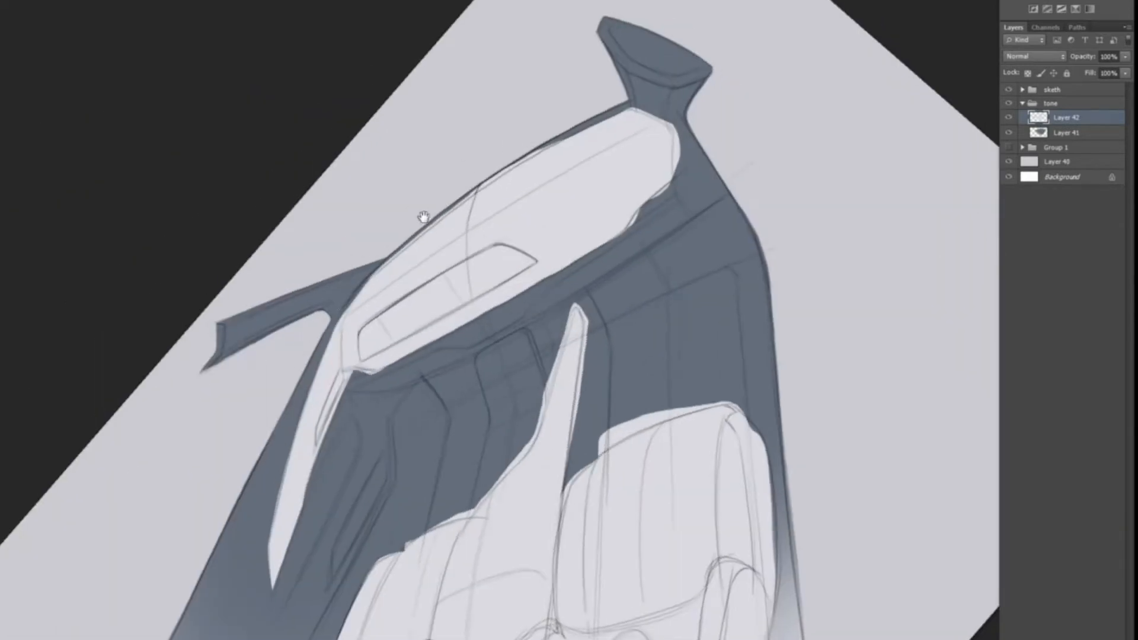
pyautogui.moveTo(424, 215); pyautogui.dragTo(342, 266)
pyautogui.moveTo(293, 315); pyautogui.dragTo(469, 199)
pyautogui.press('r')
pyautogui.moveTo(611, 123)
pyautogui.mouseDown()
pyautogui.moveTo(683, 225)
pyautogui.moveTo(671, 232)
pyautogui.mouseUp()
pyautogui.moveTo(614, 312); pyautogui.dragTo(651, 298)
pyautogui.press('r')
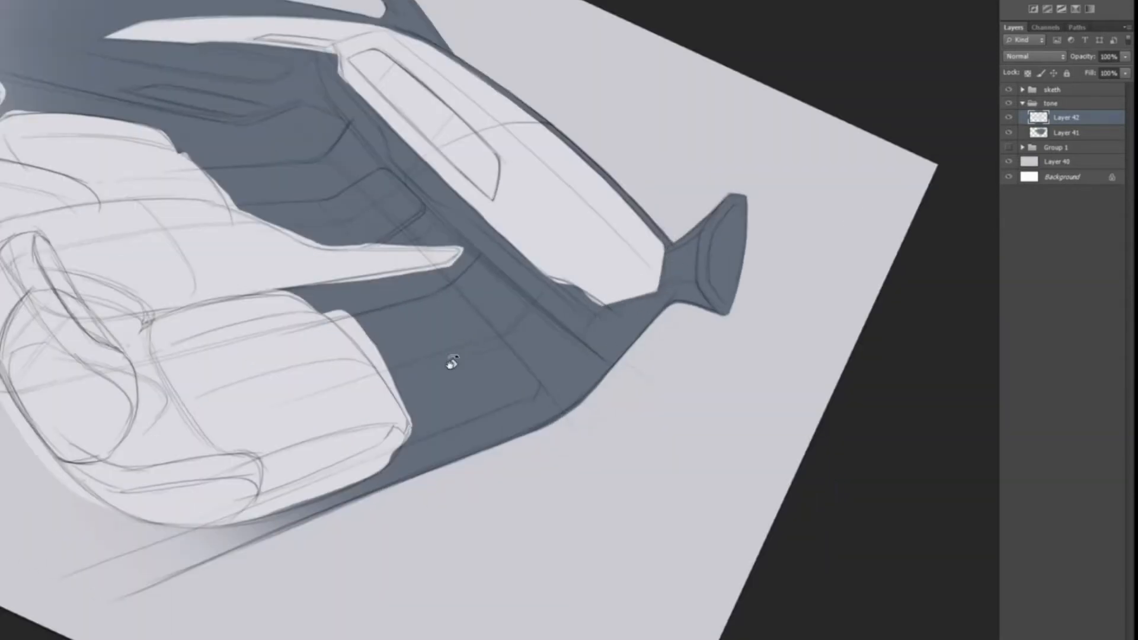
# - Smooth the lower edge of the light gray dashboard fill, including the notch at its near end
pyautogui.moveTo(453, 363); pyautogui.dragTo(563, 401)
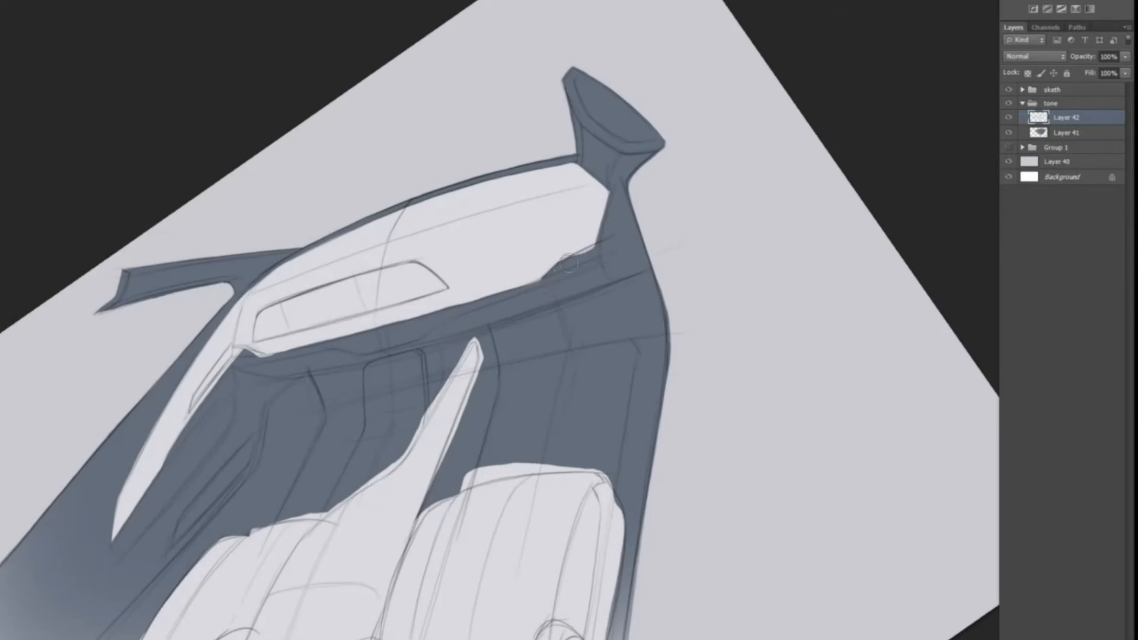
pyautogui.moveTo(568, 264); pyautogui.dragTo(593, 247)
pyautogui.press('r')
pyautogui.moveTo(376, 322)
pyautogui.mouseDown()
pyautogui.moveTo(222, 288)
pyautogui.moveTo(320, 498)
pyautogui.mouseUp()
pyautogui.press('space')
pyautogui.moveTo(570, 269)
pyautogui.mouseDown()
pyautogui.moveTo(258, 478)
pyautogui.moveTo(380, 297)
pyautogui.mouseUp()
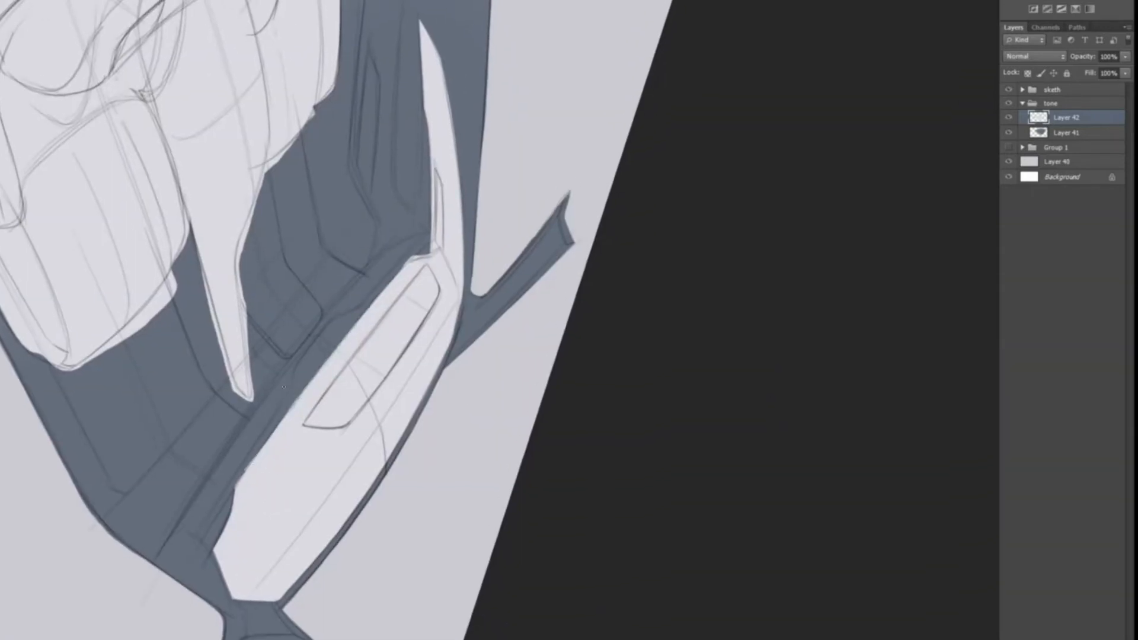
pyautogui.moveTo(261, 450)
pyautogui.mouseDown()
pyautogui.moveTo(244, 460)
pyautogui.moveTo(546, 288)
pyautogui.moveTo(231, 213)
pyautogui.mouseUp()
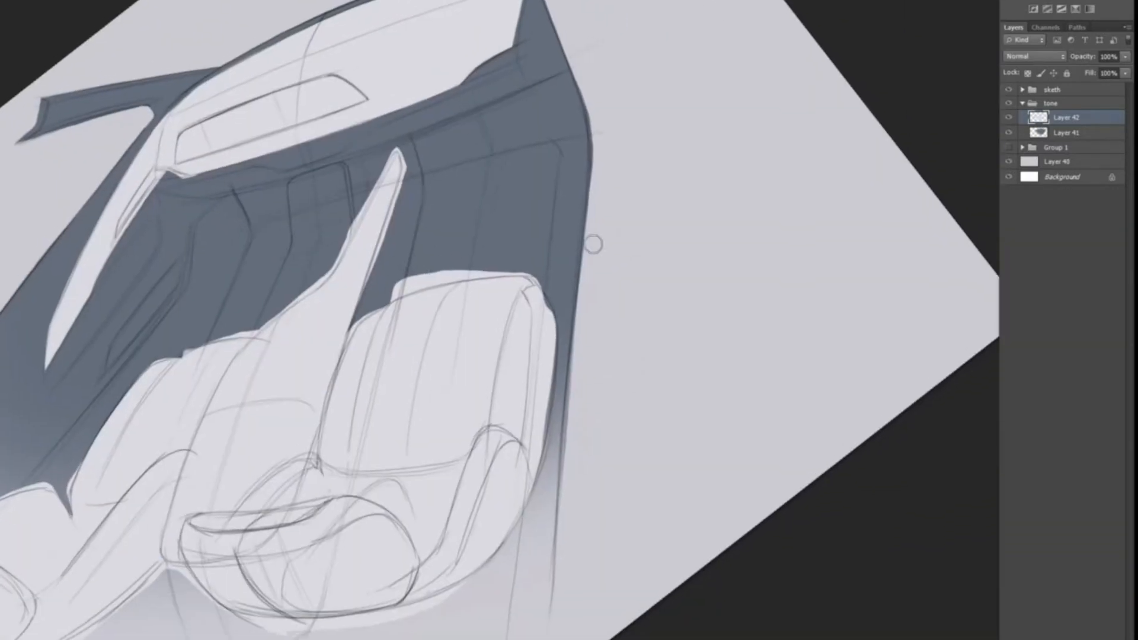
# - Clean up the light gray fill's outline around the near seat's cushion and the outer curve of its backrest
pyautogui.moveTo(422, 274)
pyautogui.mouseDown()
pyautogui.moveTo(397, 296)
pyautogui.moveTo(506, 266)
pyautogui.mouseUp()
pyautogui.moveTo(622, 369); pyautogui.dragTo(548, 255)
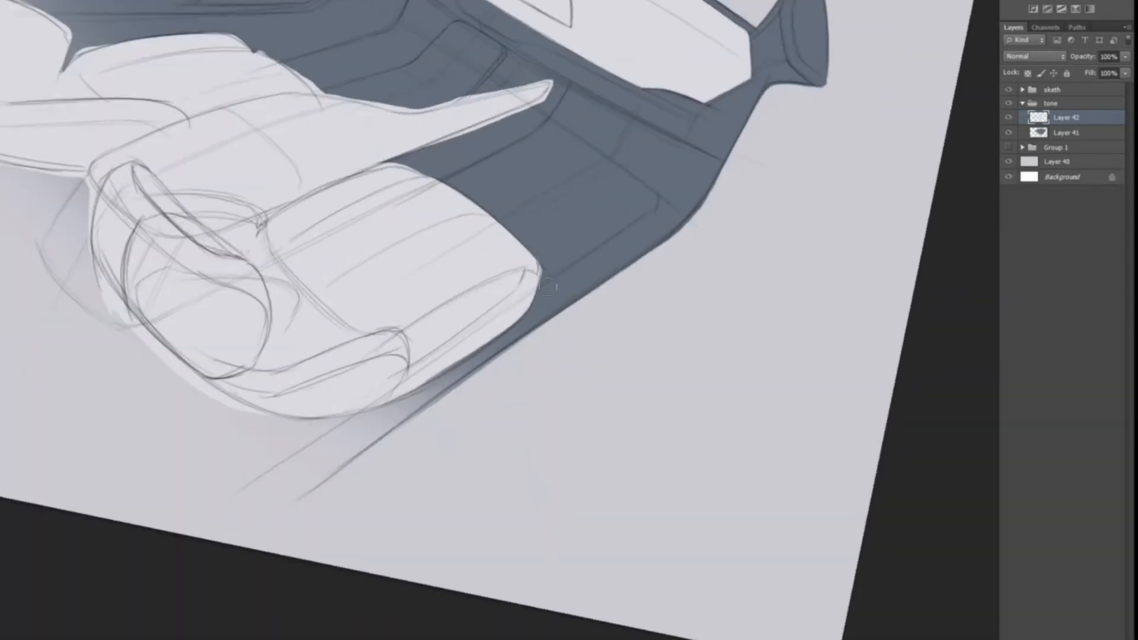
pyautogui.moveTo(428, 376); pyautogui.dragTo(440, 373)
pyautogui.moveTo(79, 249); pyautogui.dragTo(134, 341)
pyautogui.moveTo(110, 297); pyautogui.dragTo(226, 401)
pyautogui.moveTo(171, 367); pyautogui.dragTo(266, 420)
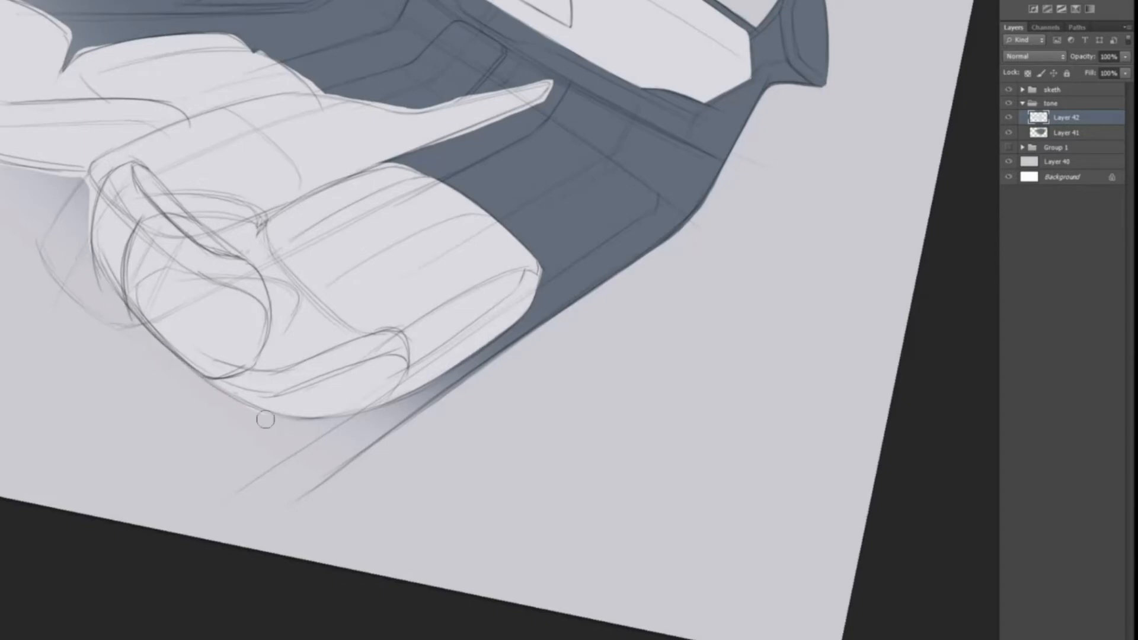
# - Smooth the light gray fill's edge around the far seat's backrest and along the inner side of the near backrest
pyautogui.moveTo(7, 242); pyautogui.dragTo(345, 374)
pyautogui.moveTo(172, 79)
pyautogui.mouseDown()
pyautogui.moveTo(156, 148)
pyautogui.moveTo(152, 109)
pyautogui.moveTo(168, 178)
pyautogui.moveTo(279, 284)
pyautogui.moveTo(318, 285)
pyautogui.mouseUp()
pyautogui.moveTo(249, 255); pyautogui.dragTo(421, 308)
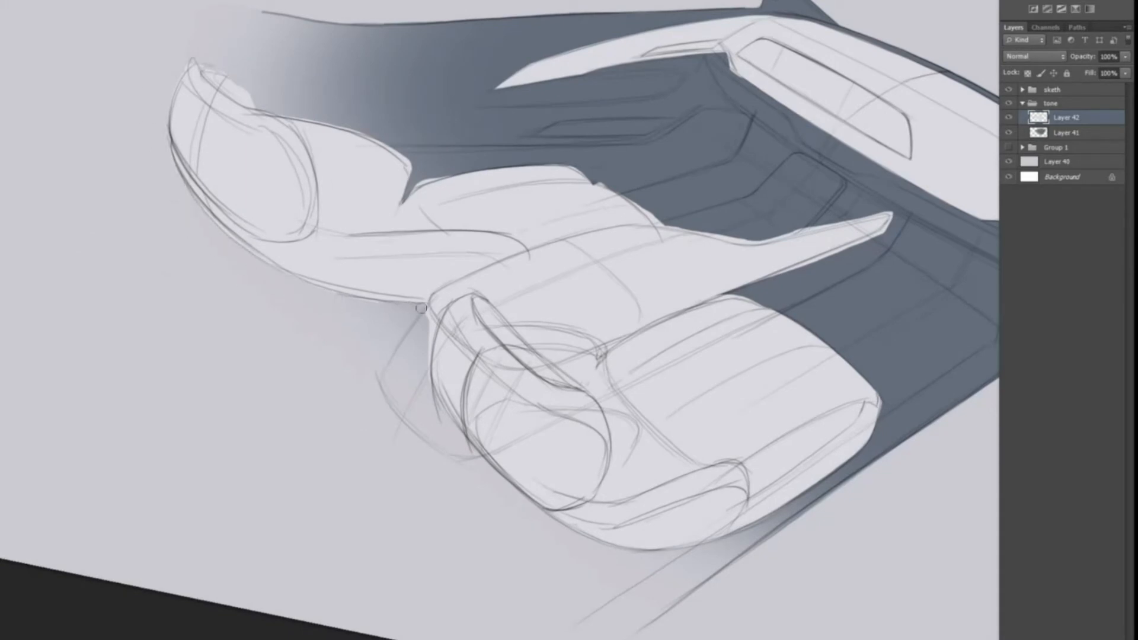
pyautogui.moveTo(427, 361); pyautogui.dragTo(448, 441)
pyautogui.moveTo(294, 113); pyautogui.dragTo(367, 134)
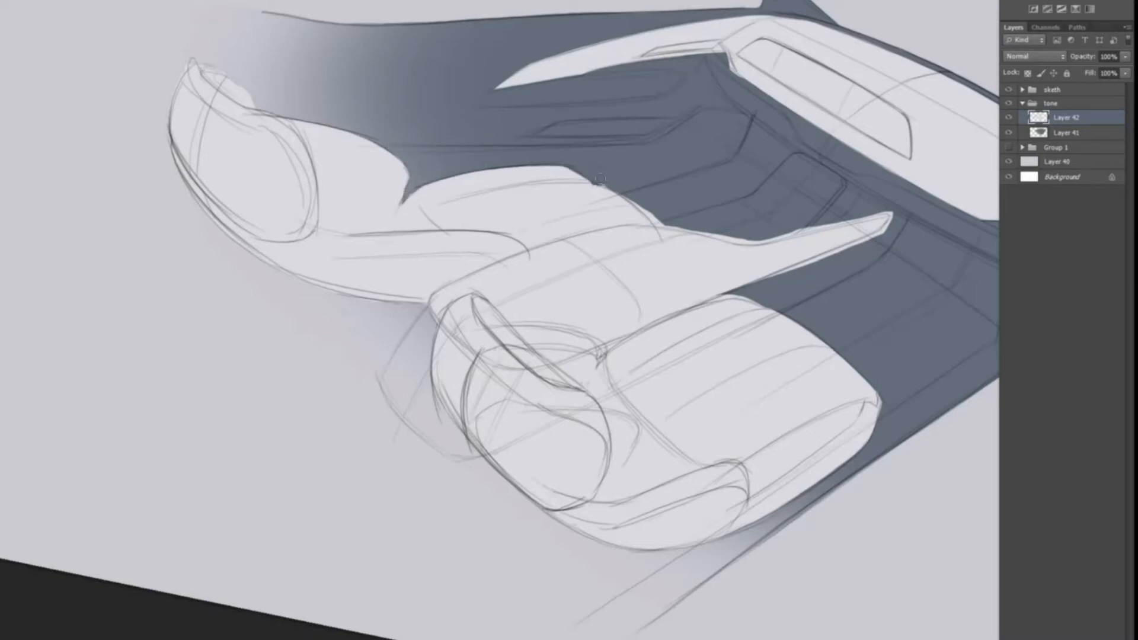
# - Smooth the light gray fill's edge from the front of the far seat along both sides of the center console
pyautogui.moveTo(604, 178); pyautogui.dragTo(656, 220)
pyautogui.moveTo(726, 236); pyautogui.dragTo(703, 230)
pyautogui.moveTo(724, 268)
pyautogui.mouseDown()
pyautogui.moveTo(363, 309)
pyautogui.moveTo(439, 293)
pyautogui.mouseUp()
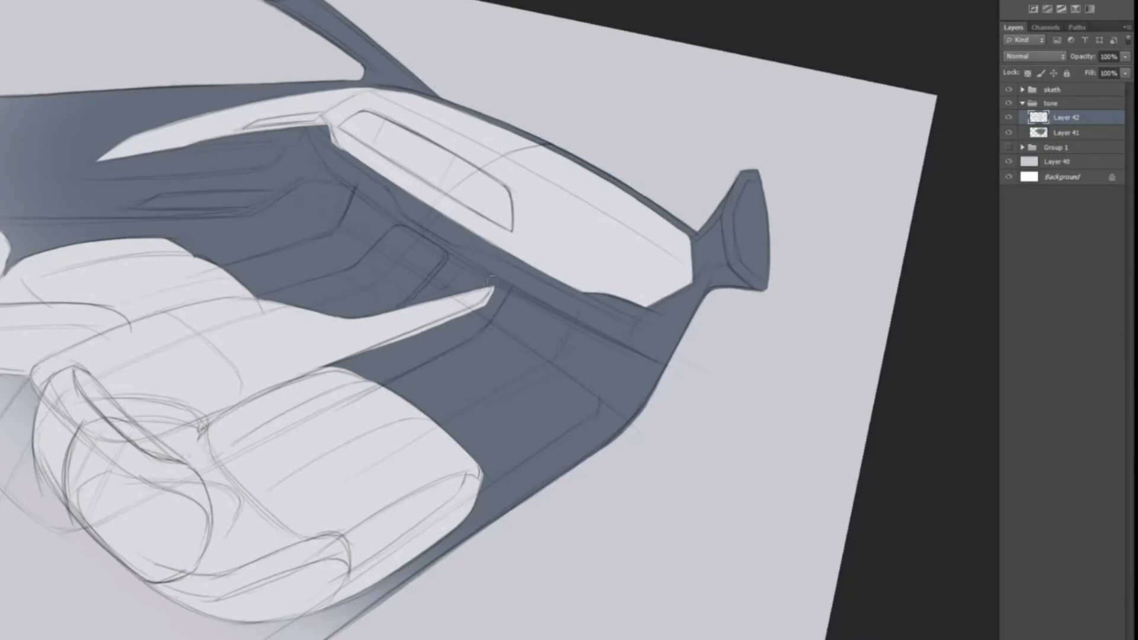
pyautogui.moveTo(362, 358); pyautogui.dragTo(420, 332)
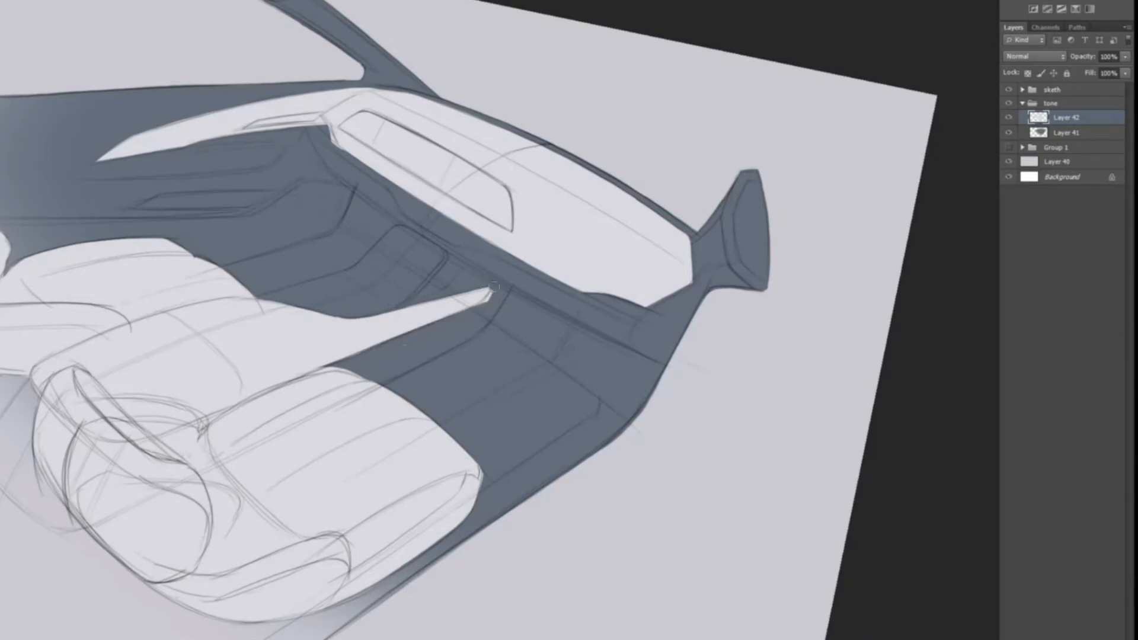
# - Show the whole sketch and add a new layer above the light gray fill in the tone group
pyautogui.hotkey('ctrl', '-')
pyautogui.hotkey('ctrl', '-')
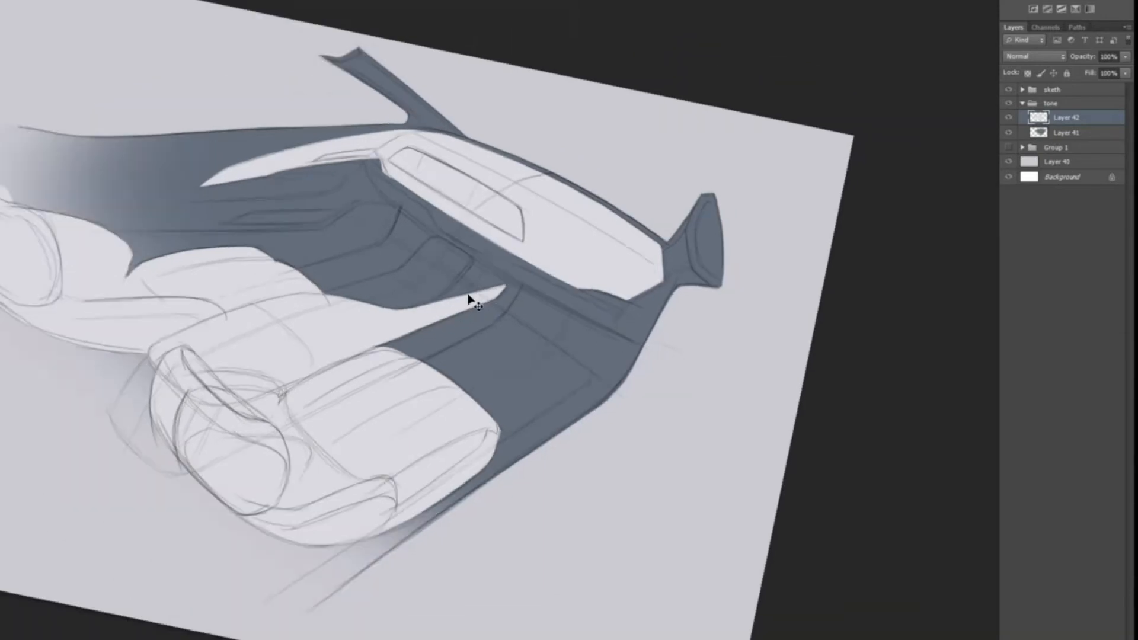
pyautogui.press('Escape')
pyautogui.press('f')
pyautogui.press('f')
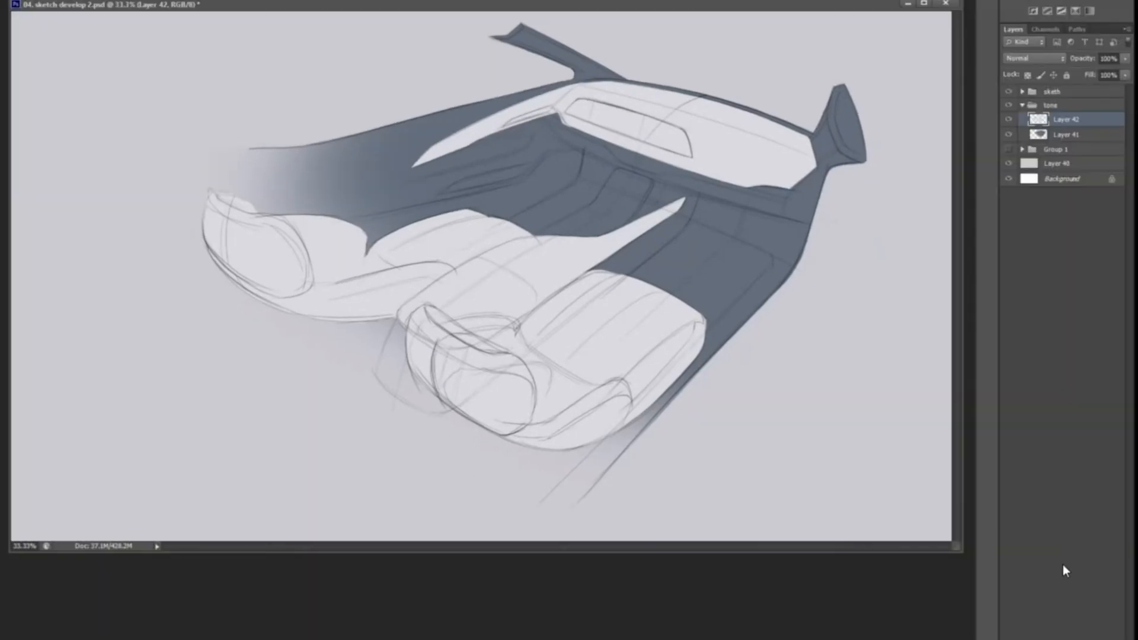
pyautogui.click(1098, 639)
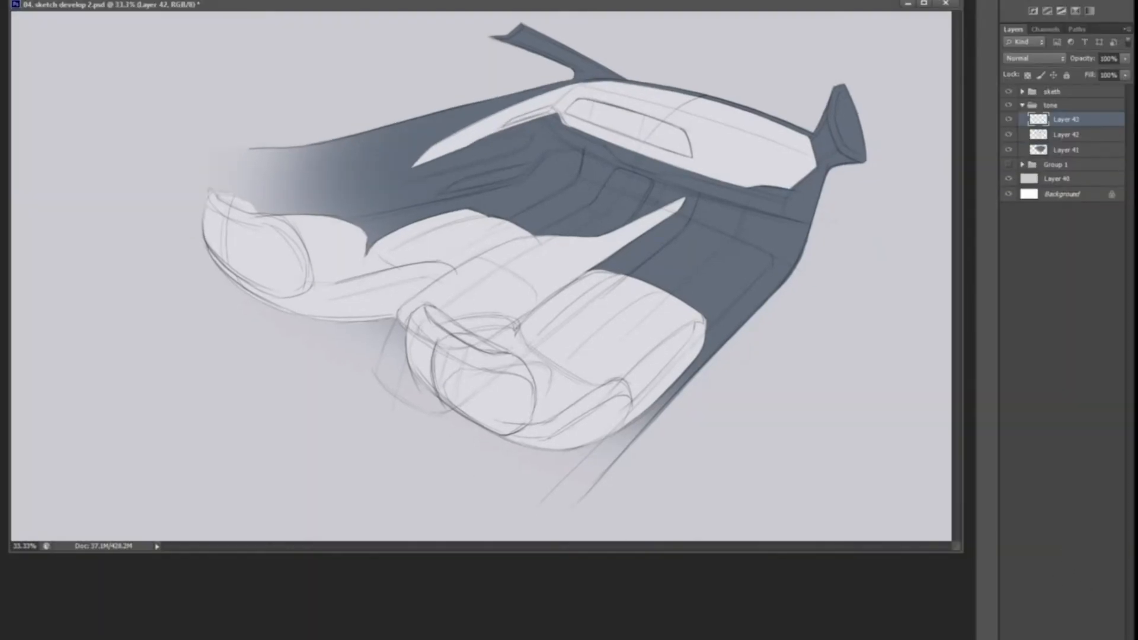
# - Lasso the dashboard screen, the recesses at both dashboard ends and the front console panel, and fill them with near-black
pyautogui.hotkey('ctrl', '+')
pyautogui.hotkey('ctrl', '+')
pyautogui.press('r')
pyautogui.moveTo(343, 376); pyautogui.dragTo(459, 445)
pyautogui.moveTo(556, 251); pyautogui.dragTo(435, 503)
pyautogui.press('f')
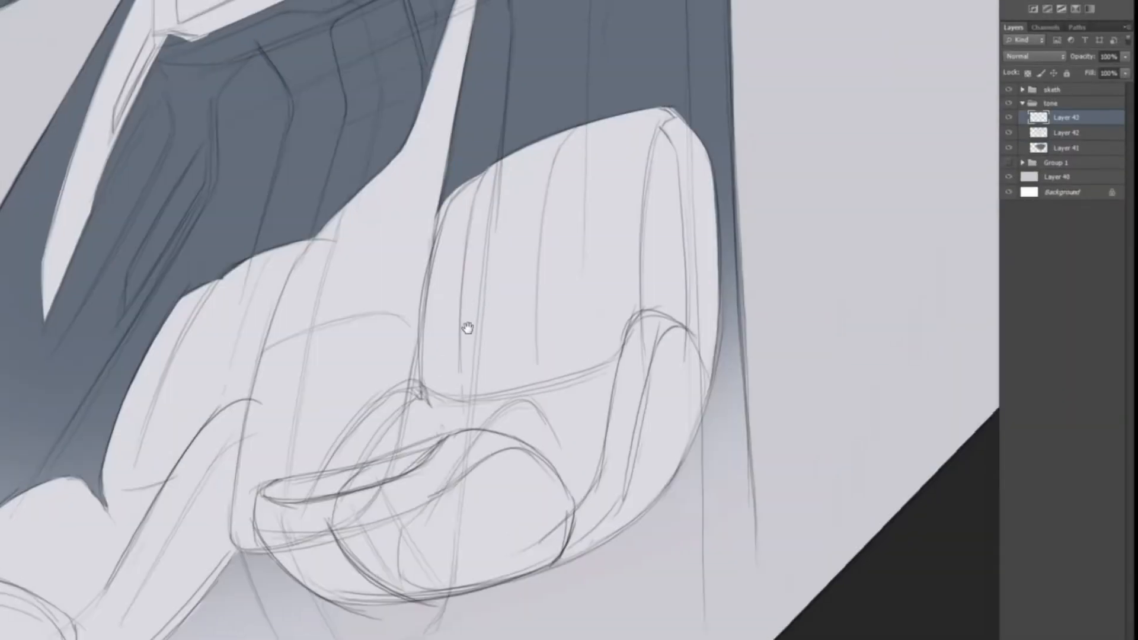
pyautogui.moveTo(468, 328); pyautogui.dragTo(435, 449)
pyautogui.press('n')
pyautogui.moveTo(456, 261)
pyautogui.mouseDown()
pyautogui.moveTo(437, 272)
pyautogui.moveTo(452, 282)
pyautogui.mouseUp()
pyautogui.press('Return')
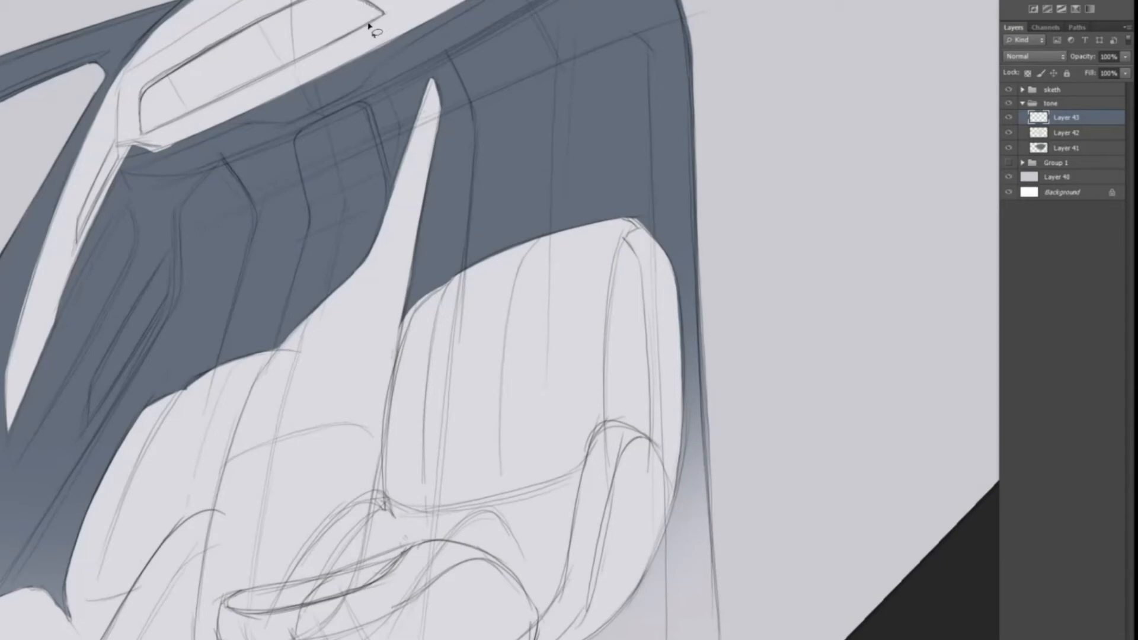
pyautogui.moveTo(280, 70)
pyautogui.mouseDown()
pyautogui.moveTo(184, 116)
pyautogui.moveTo(141, 94)
pyautogui.mouseUp()
pyautogui.moveTo(77, 242)
pyautogui.mouseDown()
pyautogui.moveTo(114, 145)
pyautogui.moveTo(160, 143)
pyautogui.moveTo(130, 158)
pyautogui.moveTo(76, 243)
pyautogui.mouseUp()
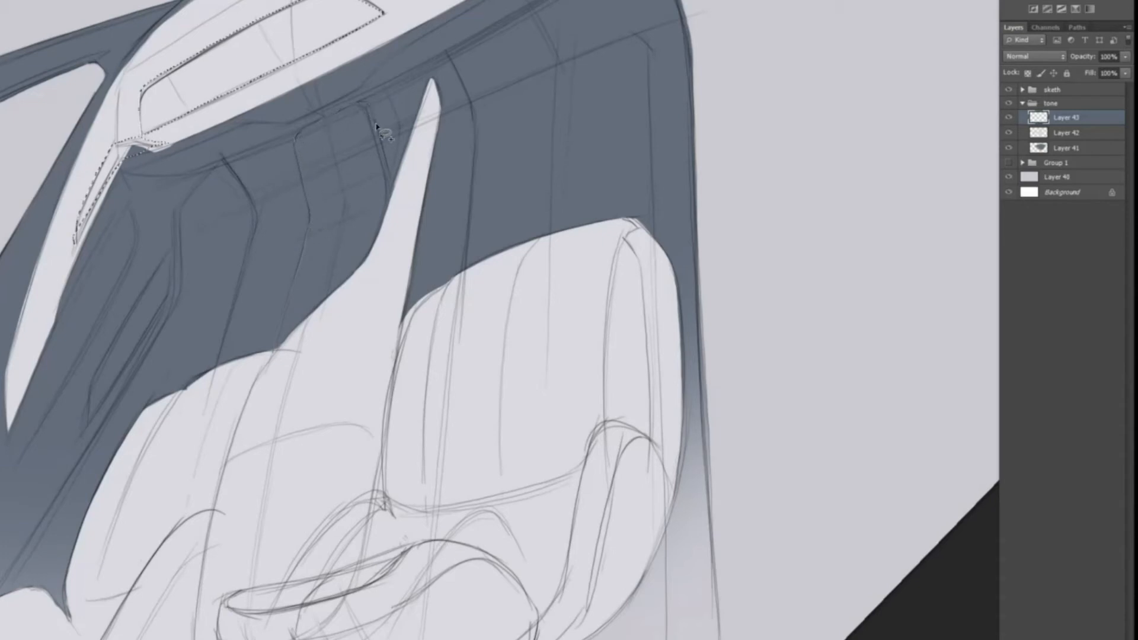
pyautogui.moveTo(385, 217)
pyautogui.mouseDown()
pyautogui.moveTo(299, 341)
pyautogui.moveTo(388, 205)
pyautogui.mouseUp()
pyautogui.hotkey('shift', 'F5')
pyautogui.press('Return')
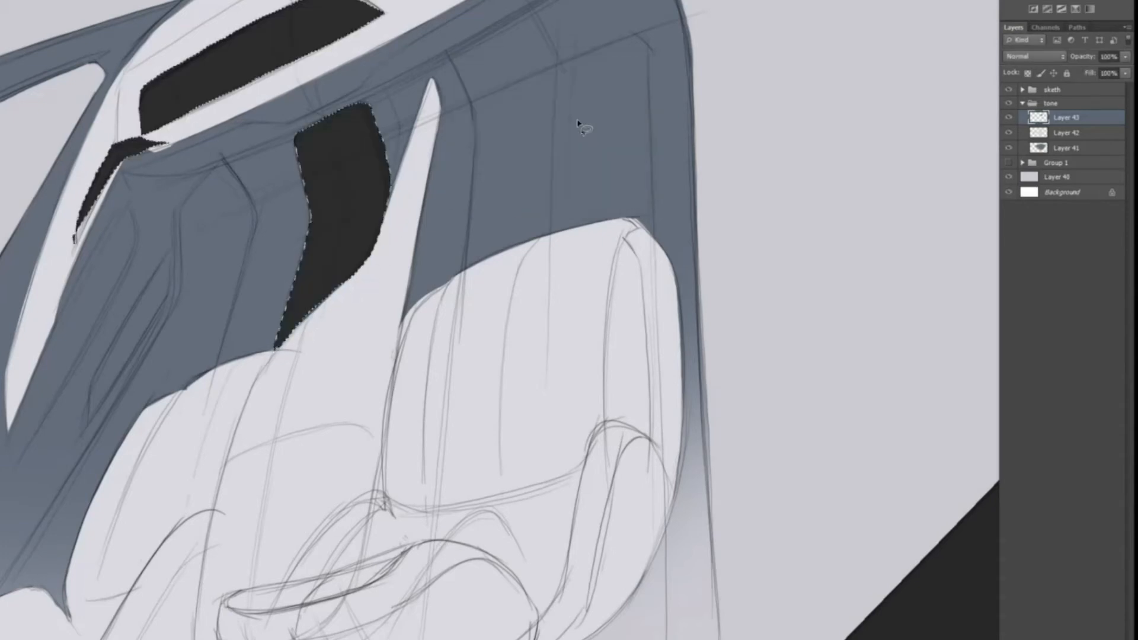
# - Deselect and smooth the edges of the near-black front console panel
pyautogui.hotkey('ctrl', 'd')
pyautogui.moveTo(279, 345); pyautogui.dragTo(363, 264)
pyautogui.press('r')
pyautogui.moveTo(442, 465)
pyautogui.mouseDown()
pyautogui.moveTo(419, 450)
pyautogui.moveTo(335, 316)
pyautogui.mouseUp()
pyautogui.press('space')
pyautogui.moveTo(321, 360); pyautogui.dragTo(285, 601)
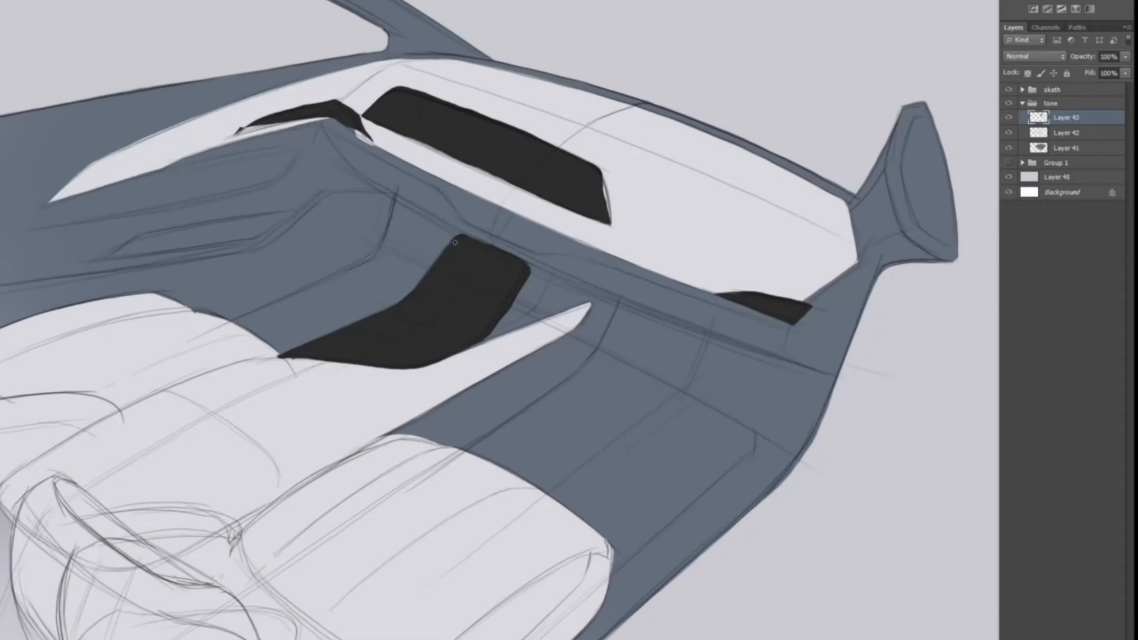
pyautogui.moveTo(447, 250); pyautogui.dragTo(401, 305)
pyautogui.press('r')
pyautogui.moveTo(330, 558)
pyautogui.mouseDown()
pyautogui.moveTo(424, 606)
pyautogui.moveTo(574, 620)
pyautogui.mouseUp()
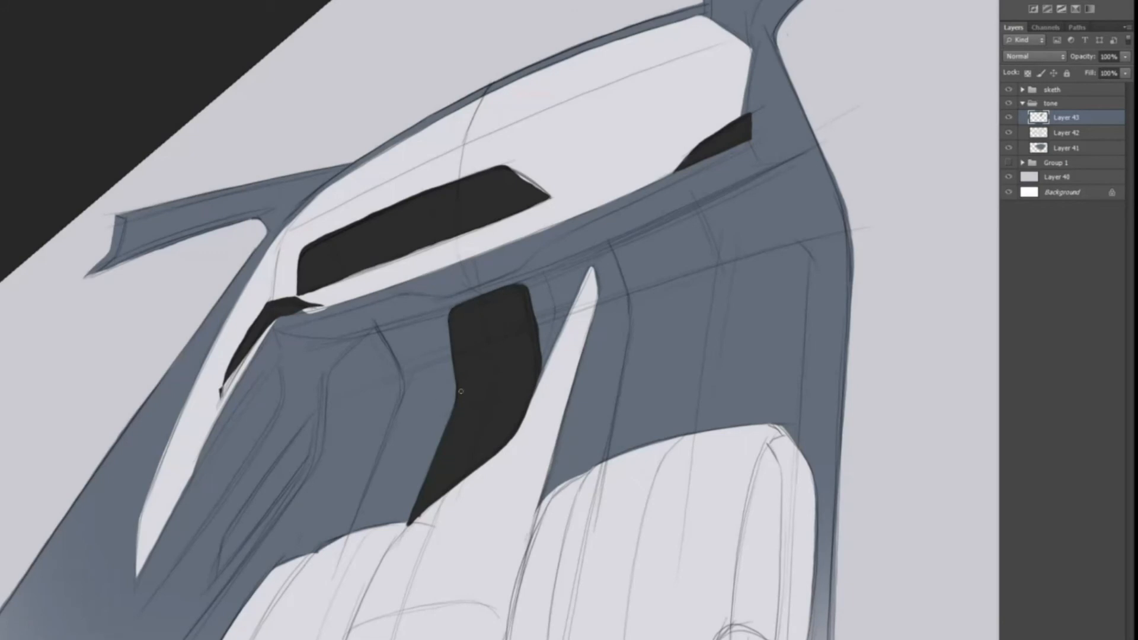
pyautogui.press('r')
pyautogui.moveTo(460, 392); pyautogui.dragTo(523, 271)
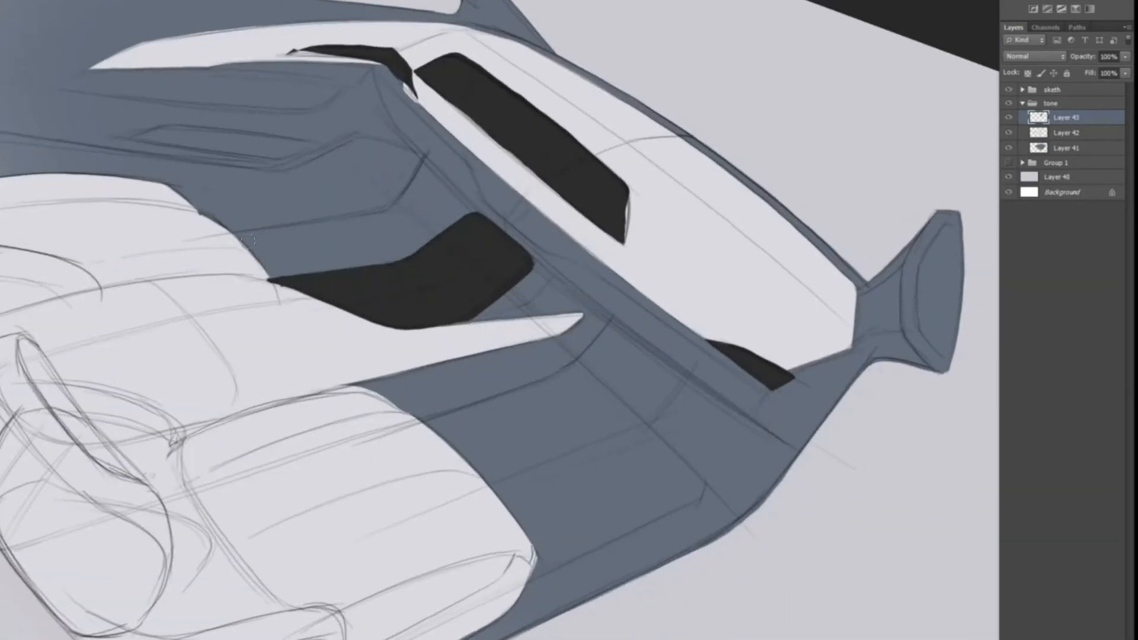
# - Trim the near-black recess at the far end of the dashboard to the sketch lines with a small eraser
pyautogui.press('r')
pyautogui.moveTo(428, 332); pyautogui.dragTo(373, 490)
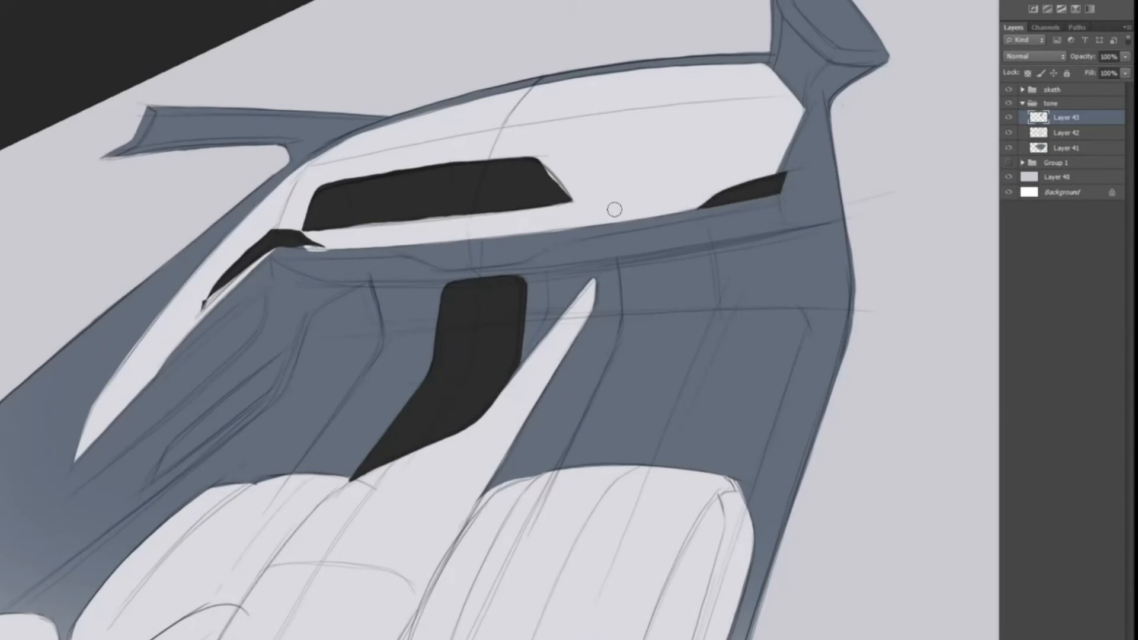
pyautogui.press('[')
pyautogui.press('[')
pyautogui.press('[')
pyautogui.moveTo(198, 314)
pyautogui.mouseDown()
pyautogui.moveTo(225, 286)
pyautogui.moveTo(205, 307)
pyautogui.mouseUp()
pyautogui.press('e')
pyautogui.moveTo(198, 314)
pyautogui.mouseDown()
pyautogui.moveTo(204, 287)
pyautogui.moveTo(191, 323)
pyautogui.mouseUp()
pyautogui.moveTo(274, 215); pyautogui.dragTo(188, 305)
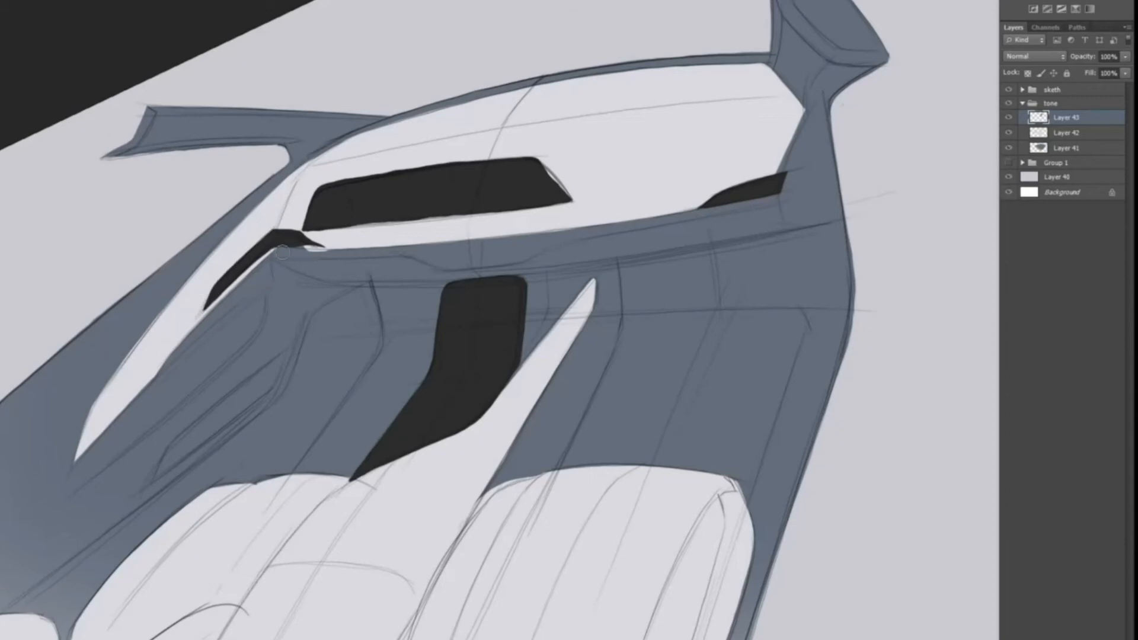
pyautogui.moveTo(302, 227)
pyautogui.mouseDown()
pyautogui.moveTo(268, 218)
pyautogui.moveTo(290, 229)
pyautogui.moveTo(267, 225)
pyautogui.moveTo(323, 249)
pyautogui.mouseUp()
pyautogui.press('b')
pyautogui.press('e')
# - Refine the edges of the near-black dashboard screen and the corner of the far recess beside it
pyautogui.press('r')
pyautogui.moveTo(122, 399); pyautogui.dragTo(364, 463)
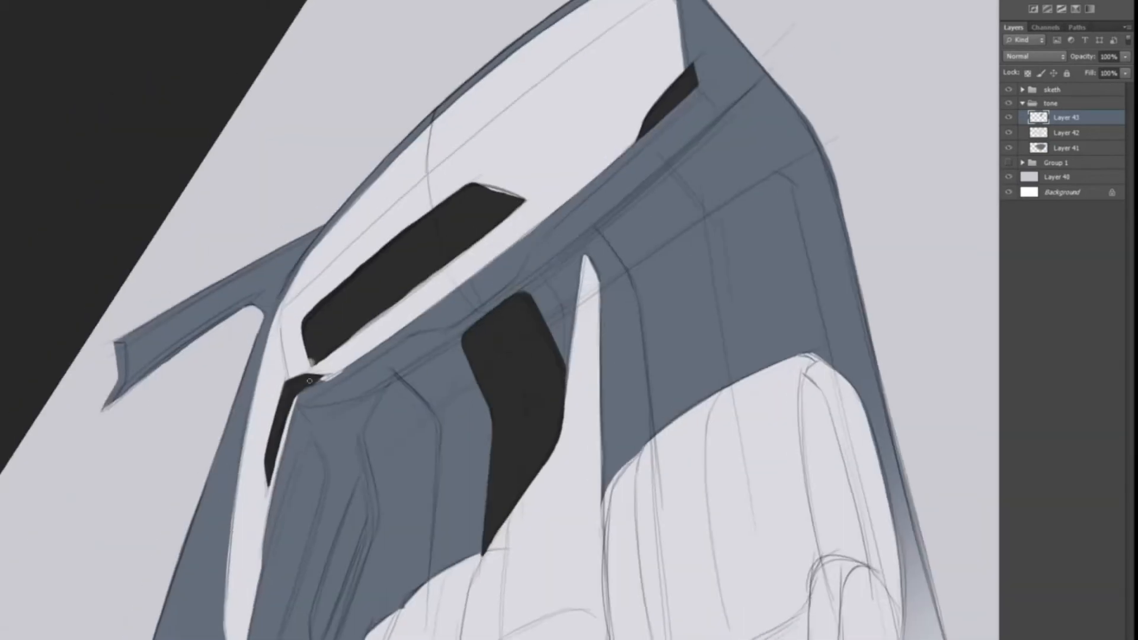
pyautogui.moveTo(307, 376); pyautogui.dragTo(334, 375)
pyautogui.moveTo(320, 359); pyautogui.dragTo(447, 273)
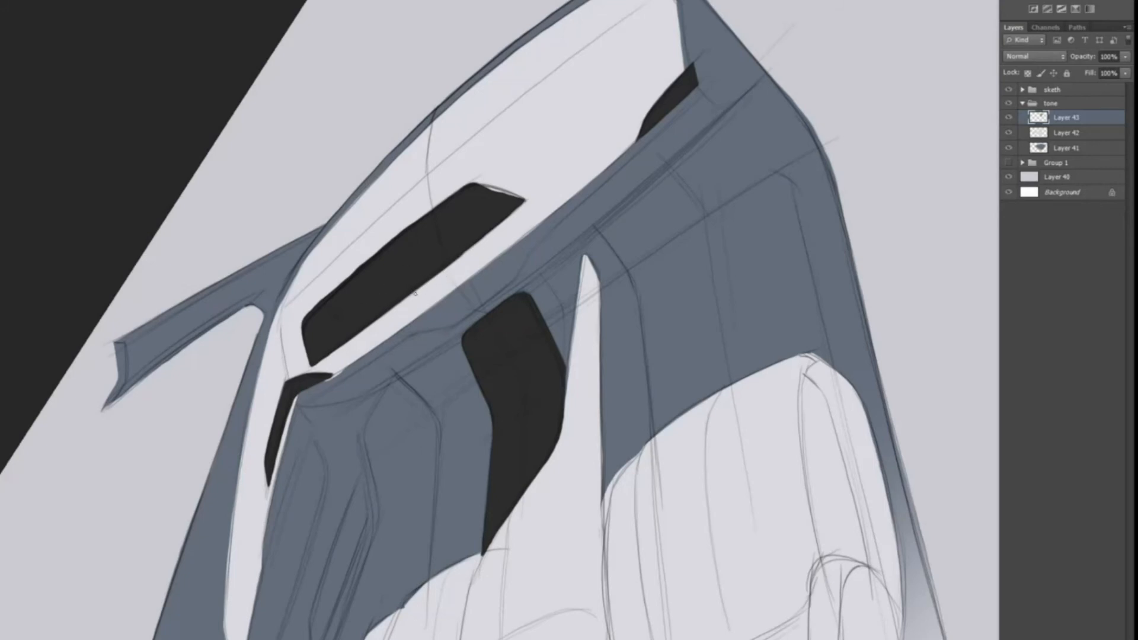
pyautogui.moveTo(313, 304); pyautogui.dragTo(469, 189)
pyautogui.moveTo(367, 258); pyautogui.dragTo(461, 189)
pyautogui.press('r')
pyautogui.moveTo(304, 357)
pyautogui.mouseDown()
pyautogui.moveTo(311, 376)
pyautogui.moveTo(460, 250)
pyautogui.mouseUp()
pyautogui.press('Escape')
pyautogui.hotkey('ctrl', '-')
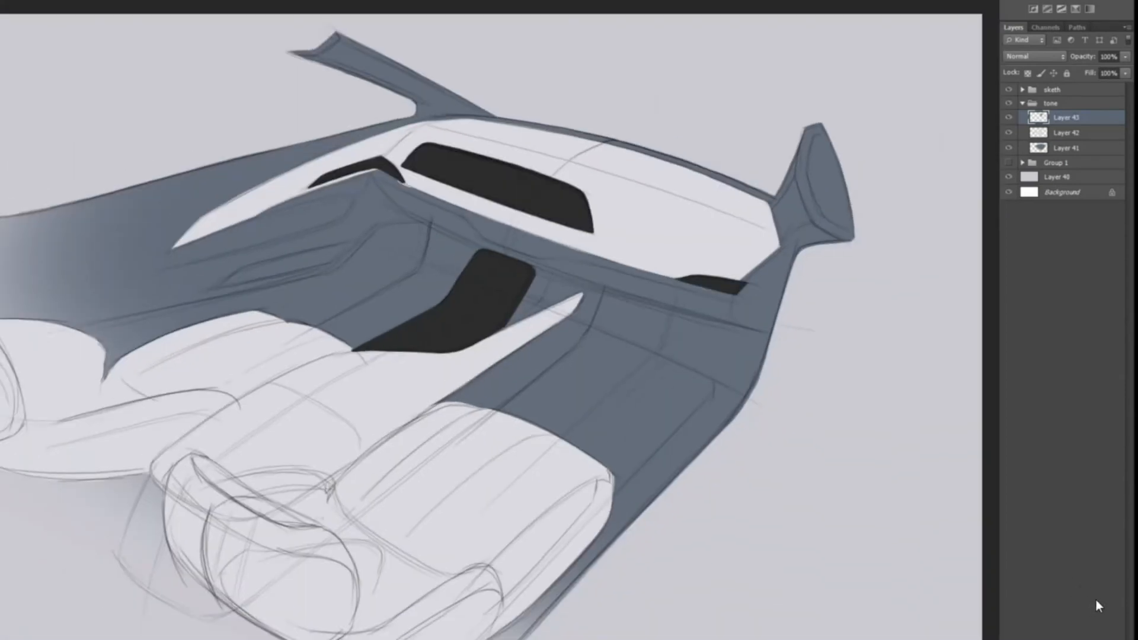
# - Add a new layer, lasso the strip along the dashboard's lower edge and fill it with near-black
pyautogui.hotkey('ctrl', 'shift', 'alt', 'n')
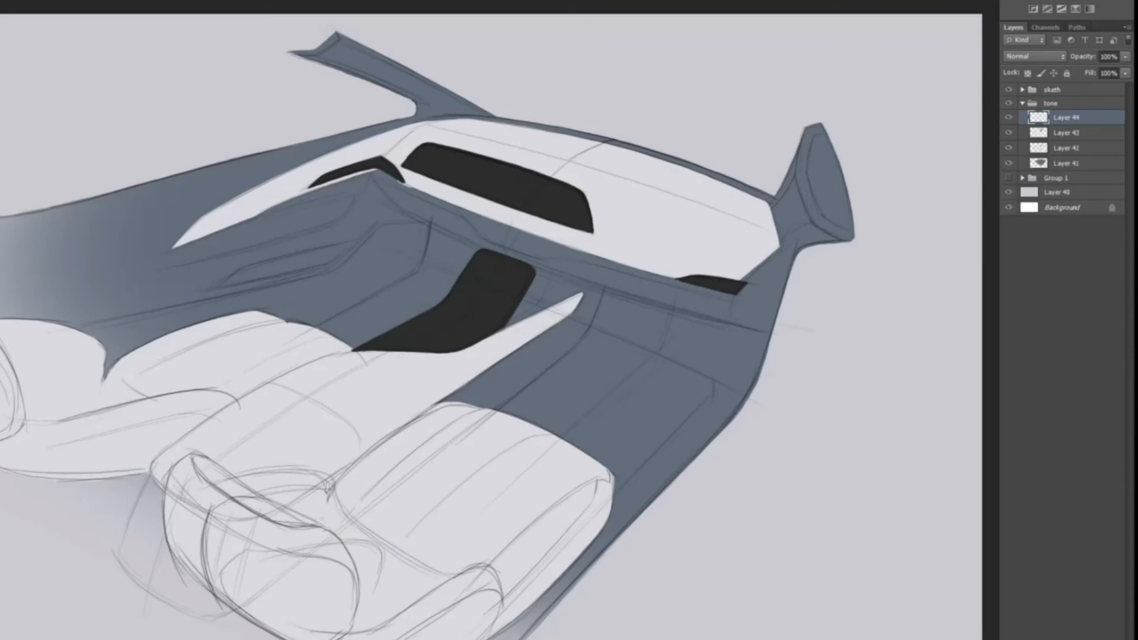
pyautogui.press('r')
pyautogui.moveTo(237, 421)
pyautogui.mouseDown()
pyautogui.moveTo(285, 495)
pyautogui.moveTo(411, 461)
pyautogui.mouseUp()
pyautogui.press('l')
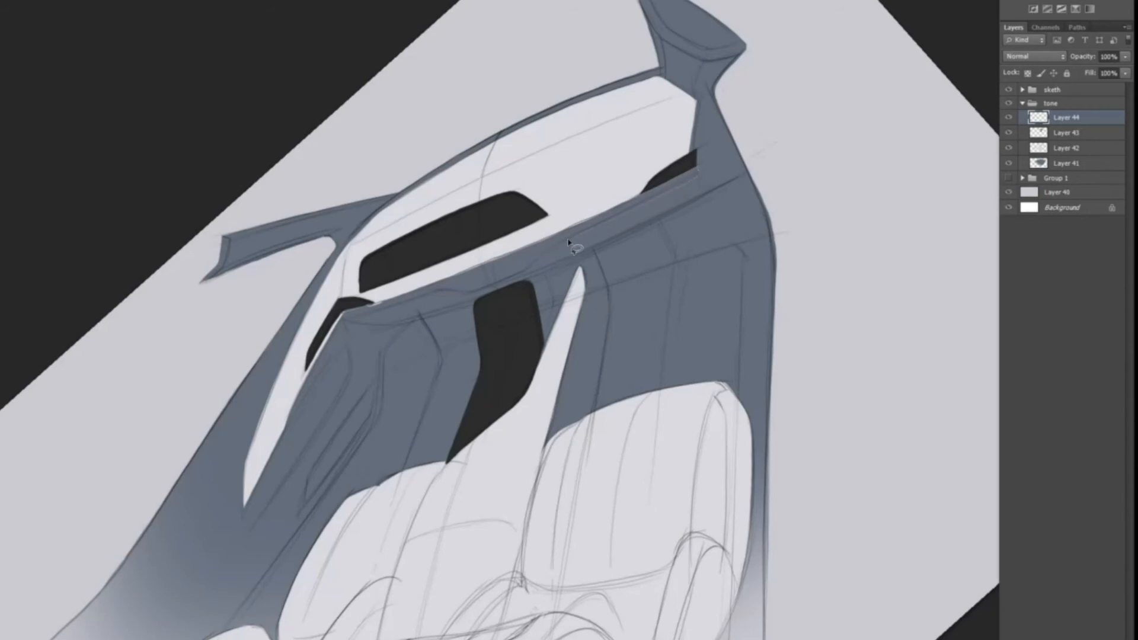
pyautogui.moveTo(420, 299); pyautogui.dragTo(344, 312)
pyautogui.hotkey('shift', 'F5')
pyautogui.press('Return')
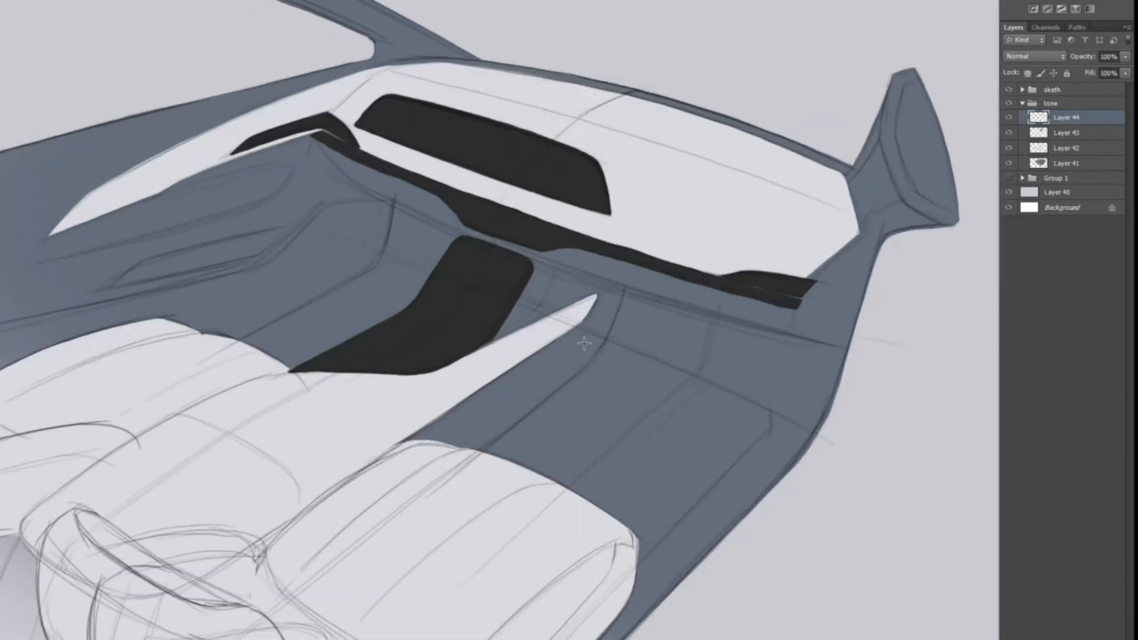
# - Clean up the near-black strip's edges along the dashboard, from the far recess to the near end
pyautogui.hotkey('ctrl', 't')
pyautogui.moveTo(312, 225); pyautogui.dragTo(309, 223)
pyautogui.press('Return')
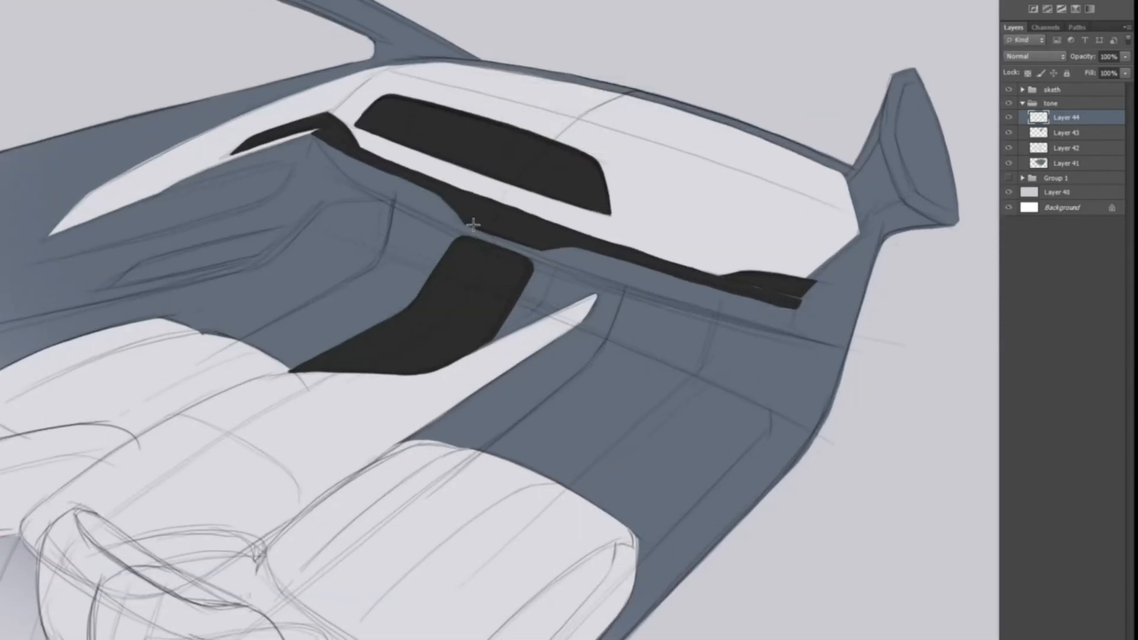
pyautogui.moveTo(282, 361); pyautogui.dragTo(277, 400)
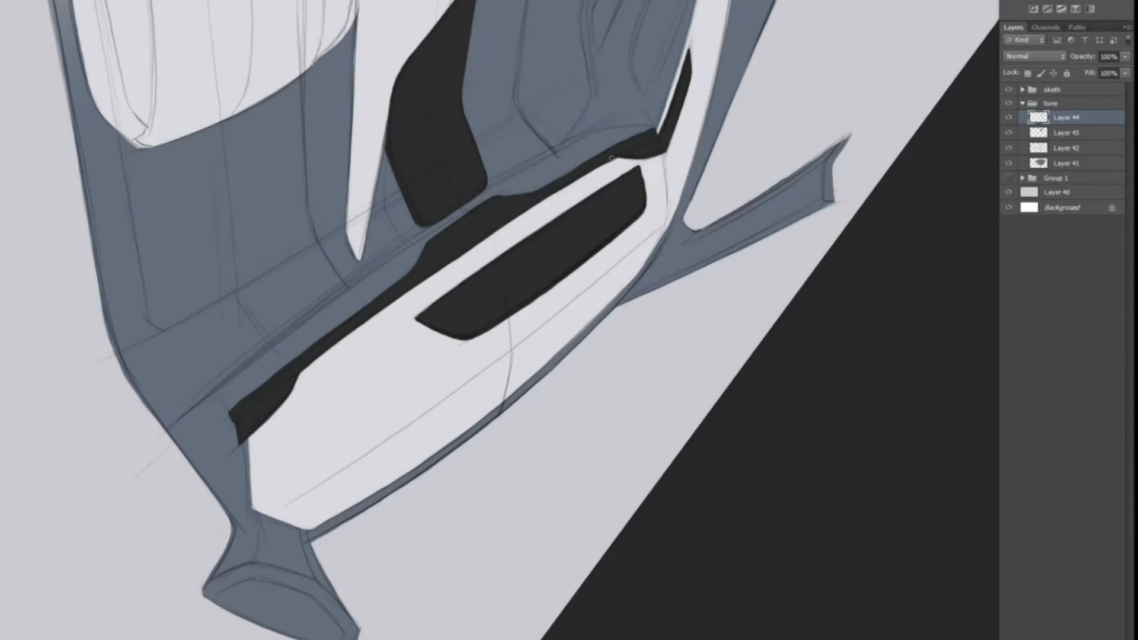
pyautogui.moveTo(572, 169)
pyautogui.mouseDown()
pyautogui.moveTo(509, 211)
pyautogui.moveTo(650, 127)
pyautogui.mouseUp()
pyautogui.moveTo(226, 414); pyautogui.dragTo(289, 355)
pyautogui.moveTo(228, 405); pyautogui.dragTo(320, 335)
pyautogui.press('Escape')
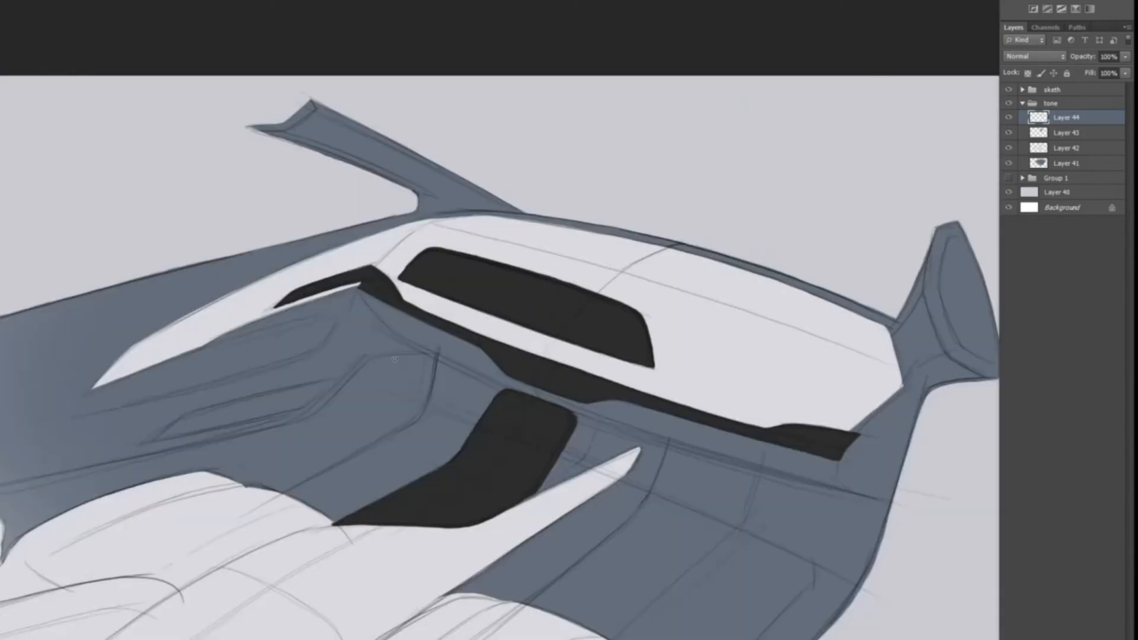
pyautogui.hotkey('ctrl', '-')
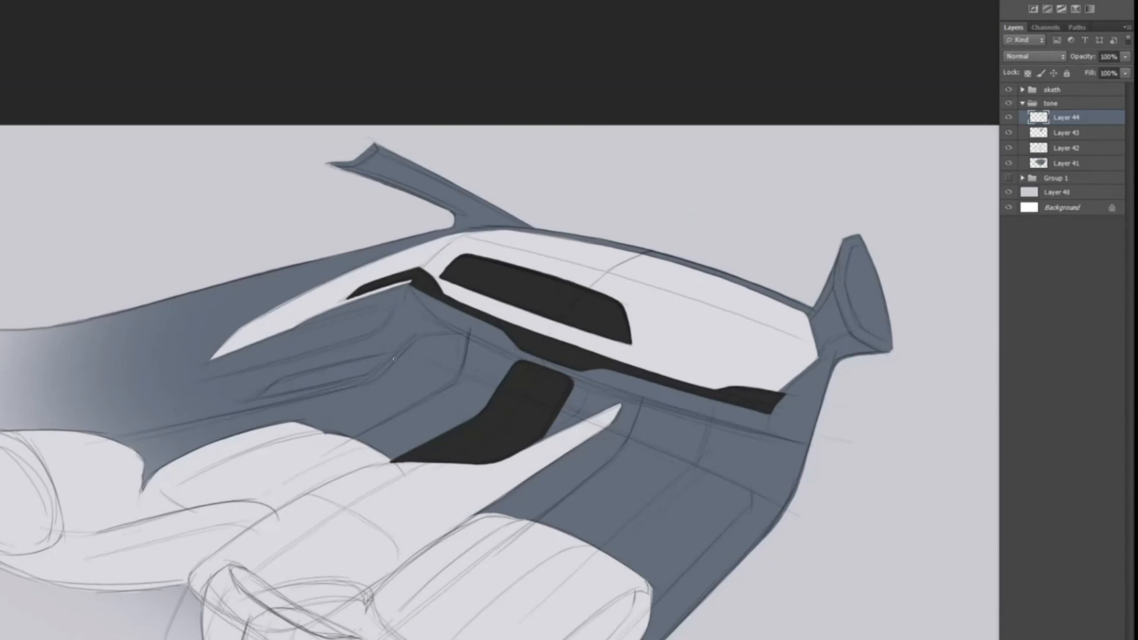